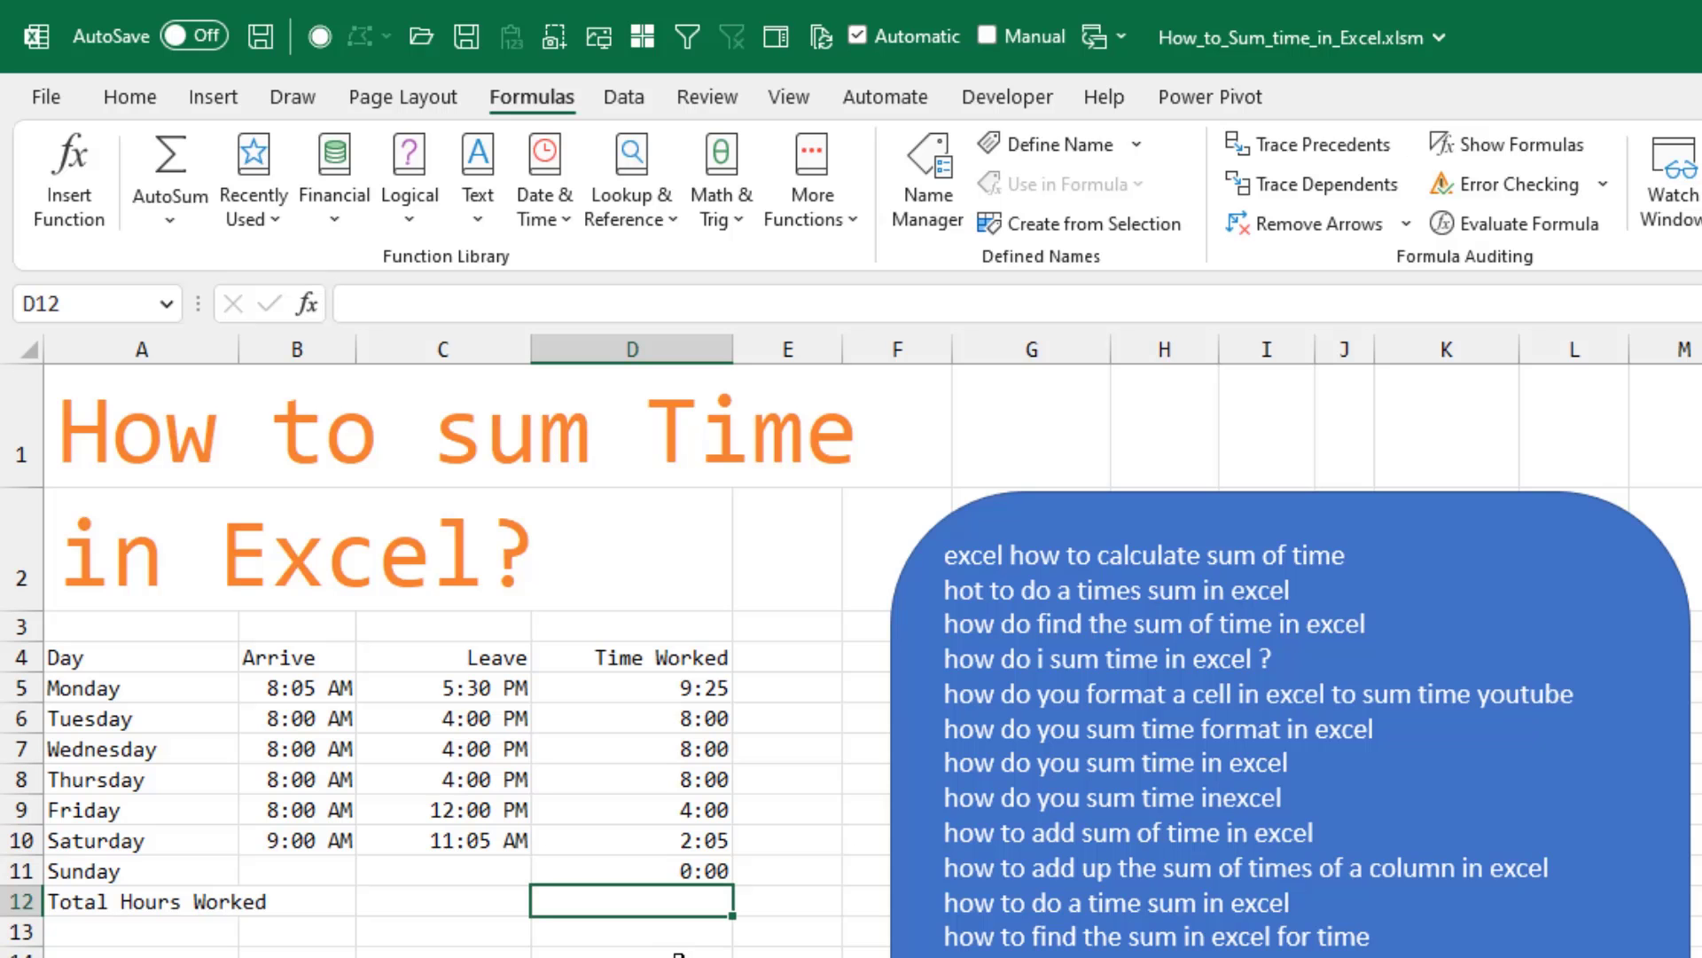
# Insert =SUM(D5:D11) in D12 with AutoSum to total the Time Worked values
pyautogui.click(169, 157)
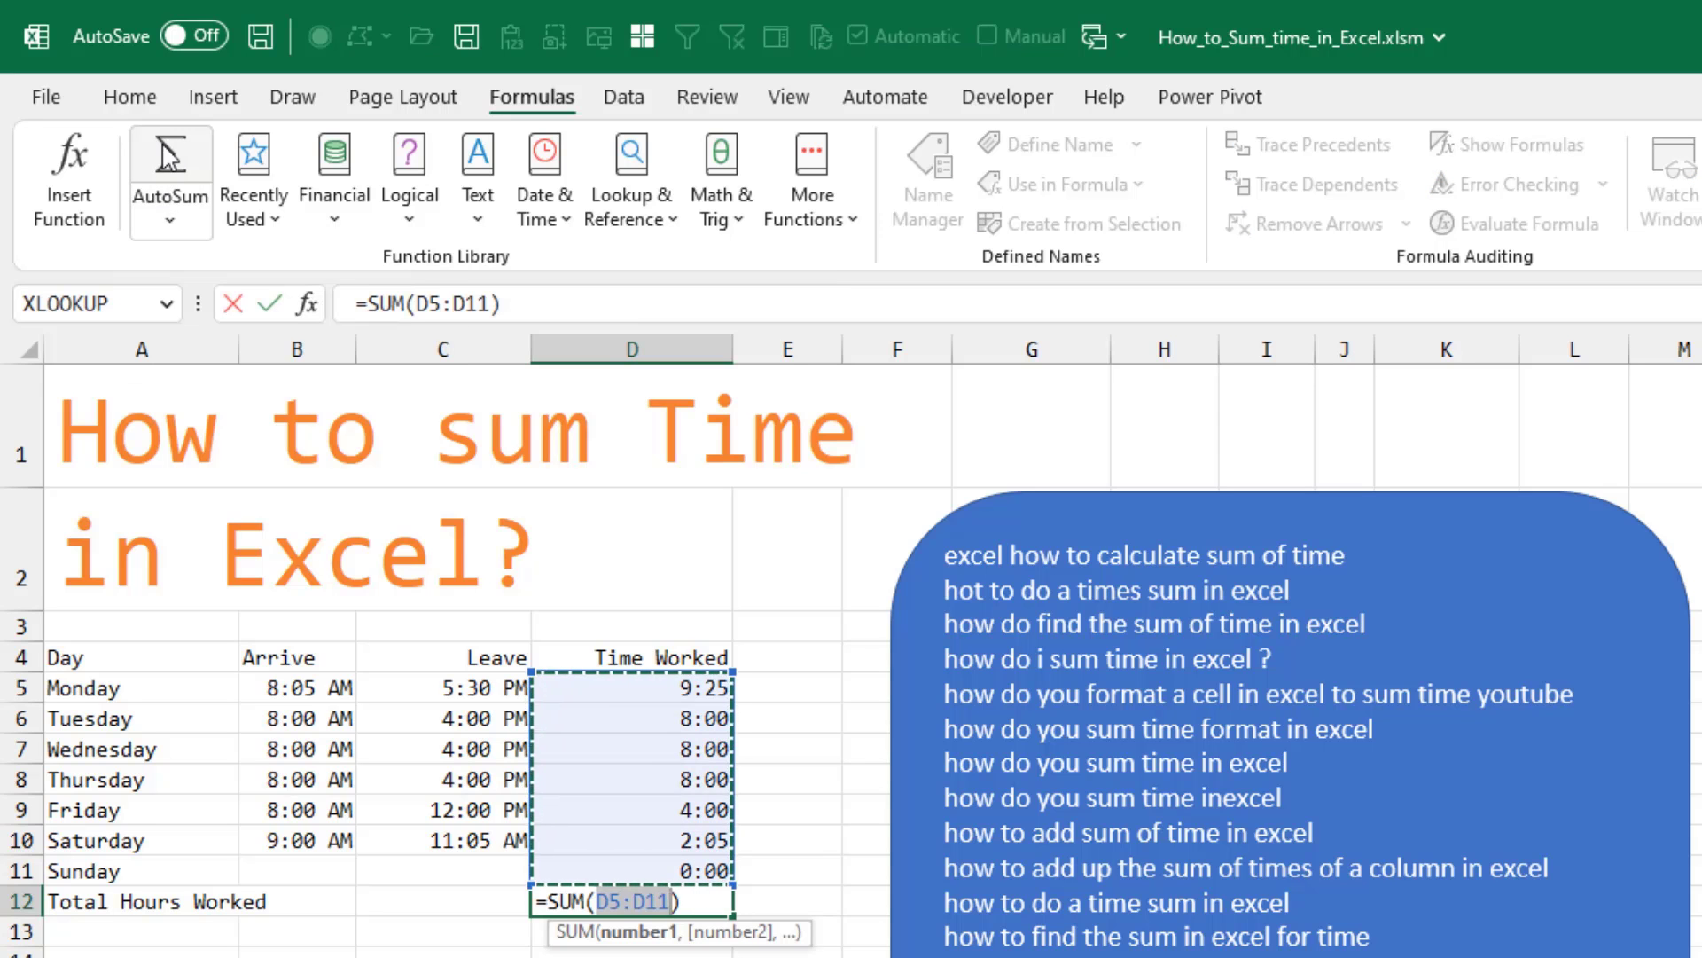
pyautogui.hotkey('ctrl', 'Return')
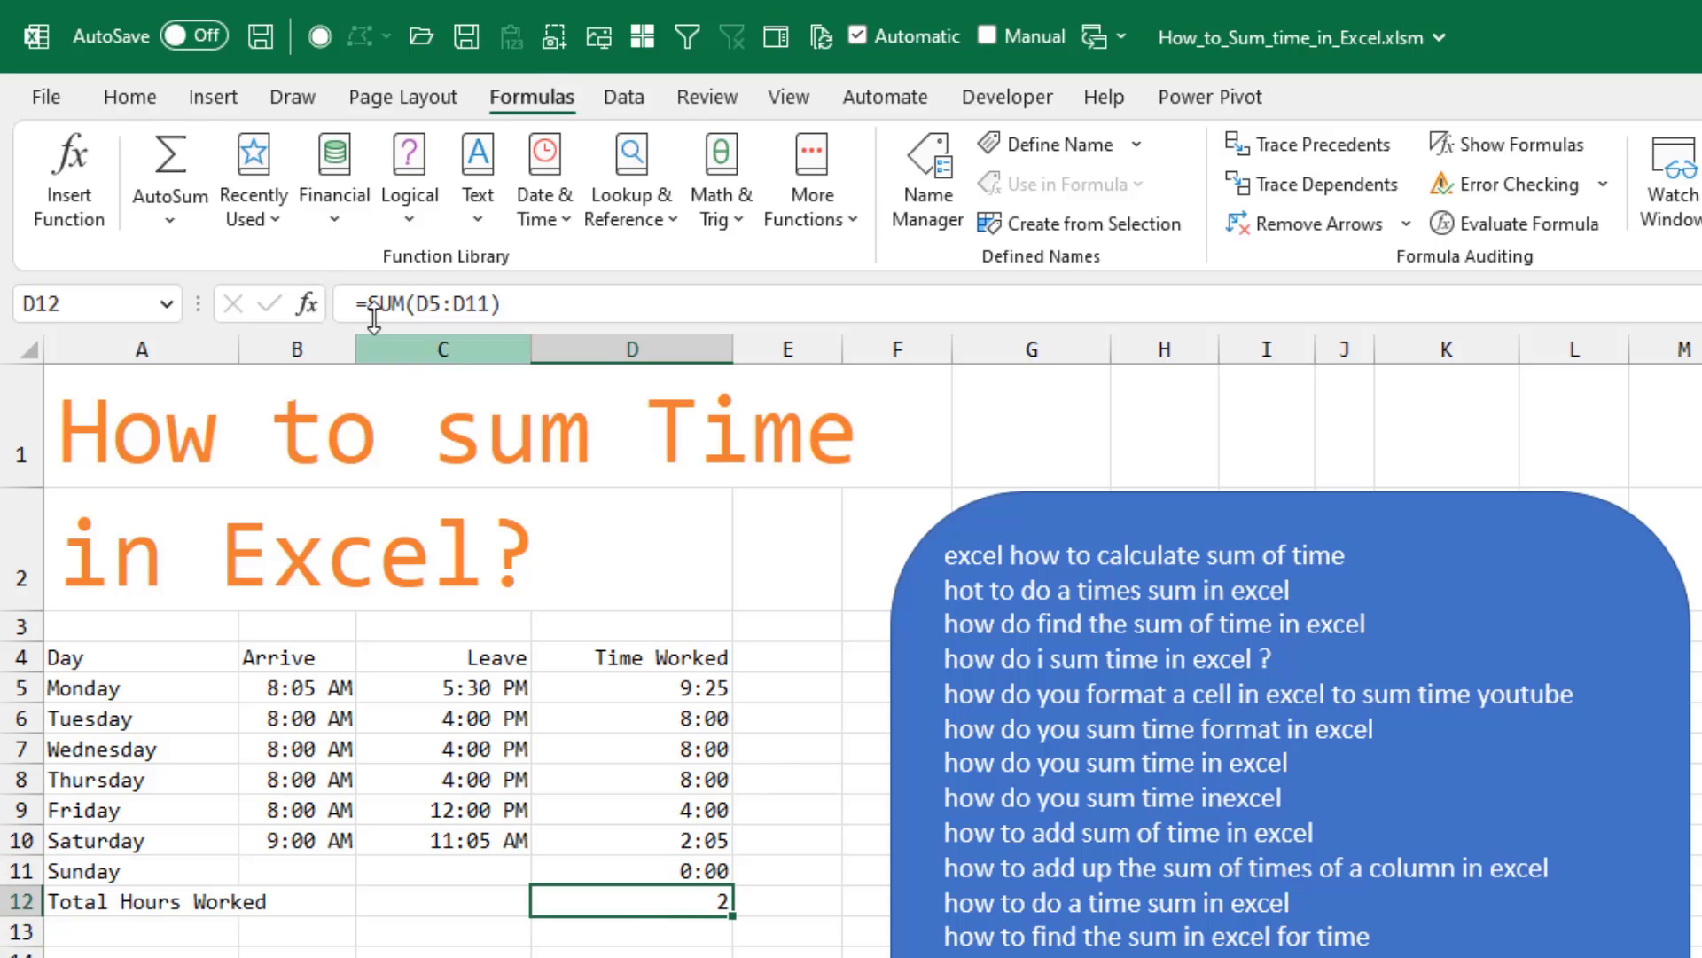
# Apply the Time number format to D12, displaying 3:30:00 PM
pyautogui.click(131, 97)
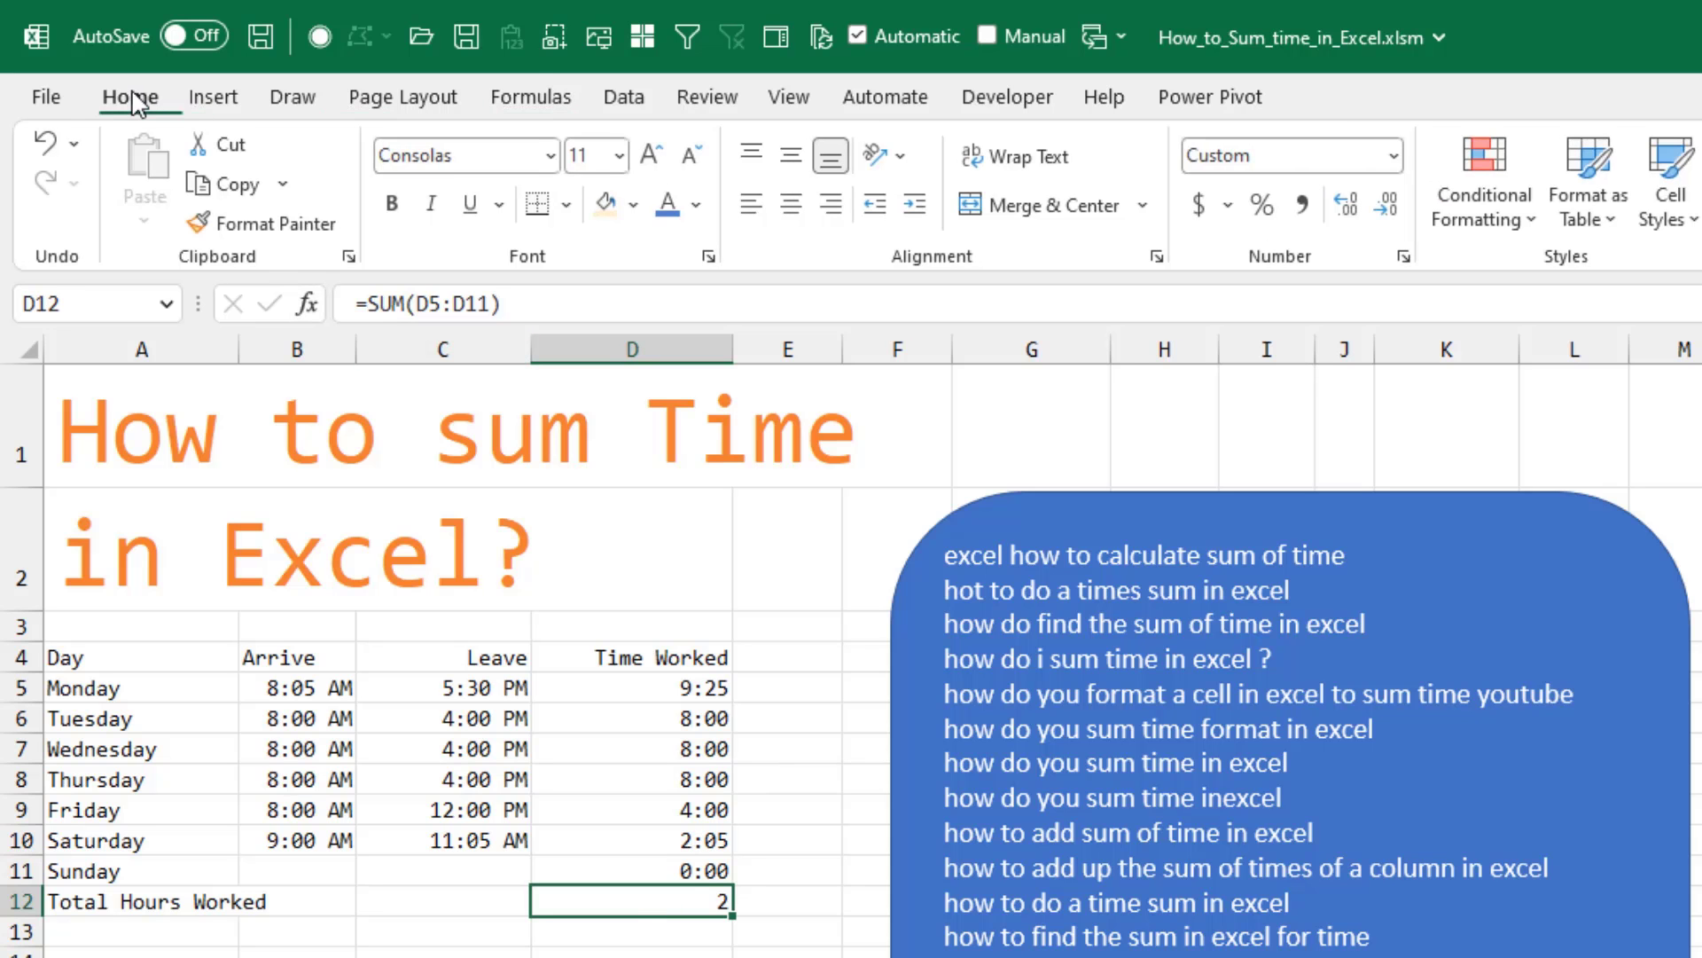
pyautogui.click(1395, 155)
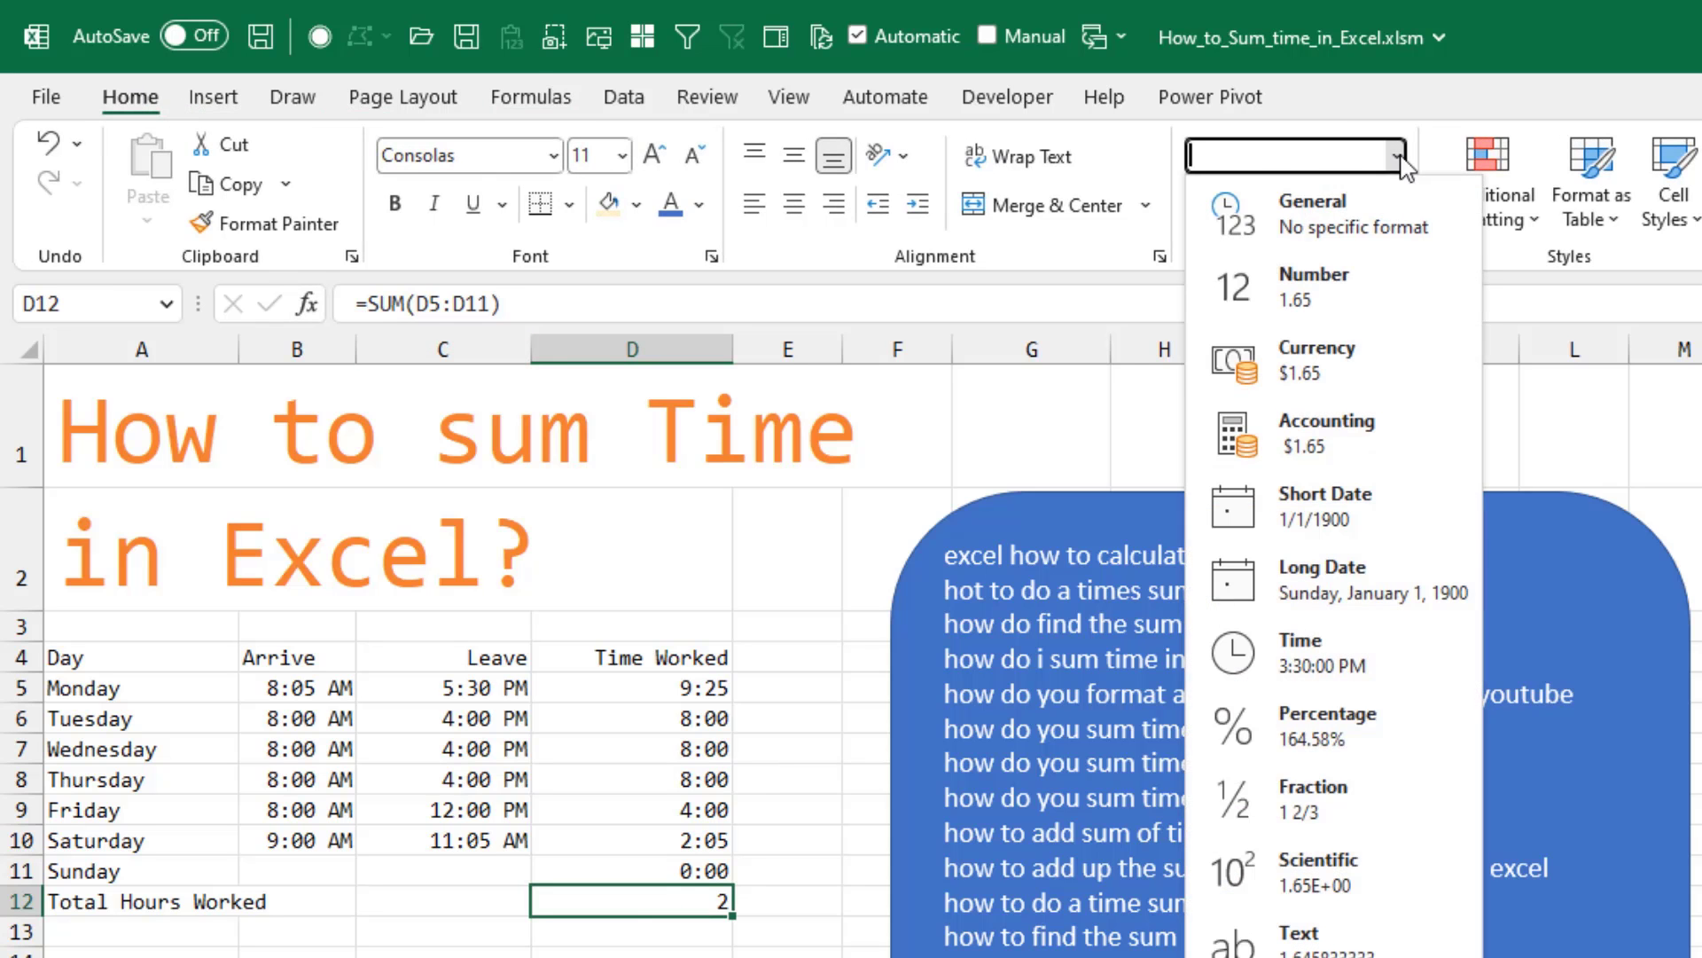
pyautogui.click(1301, 653)
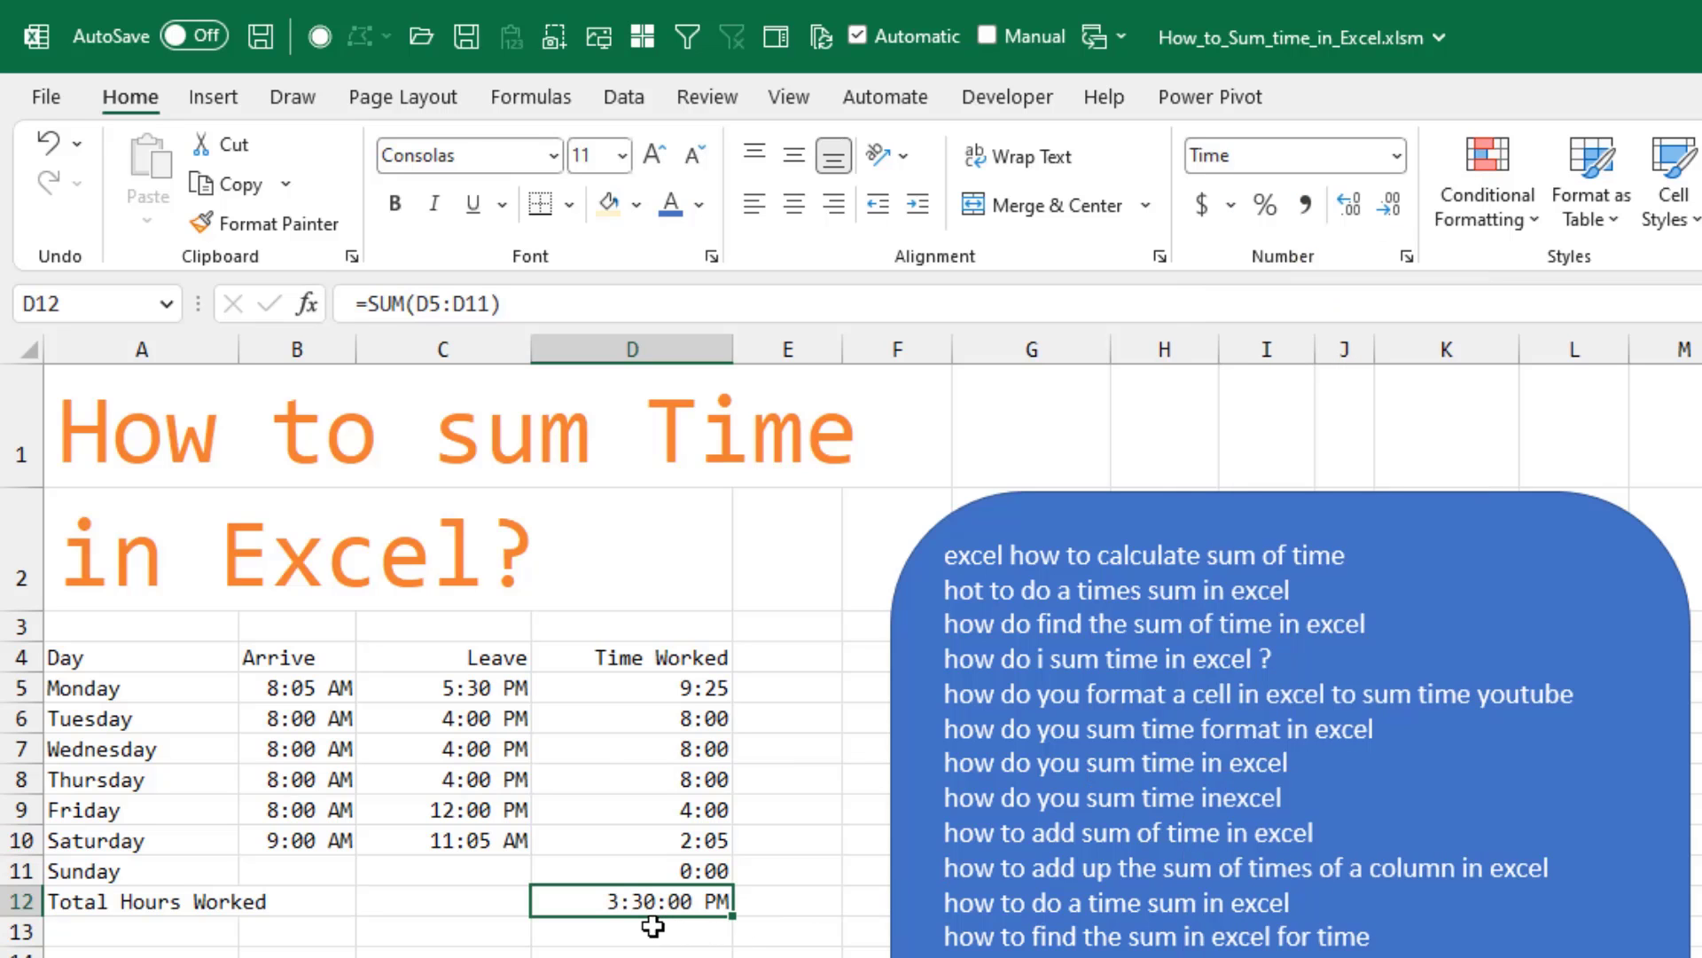
# Paste only D10's formatting onto D12 via Paste Special > Formats, showing 15:30
pyautogui.click(702, 840)
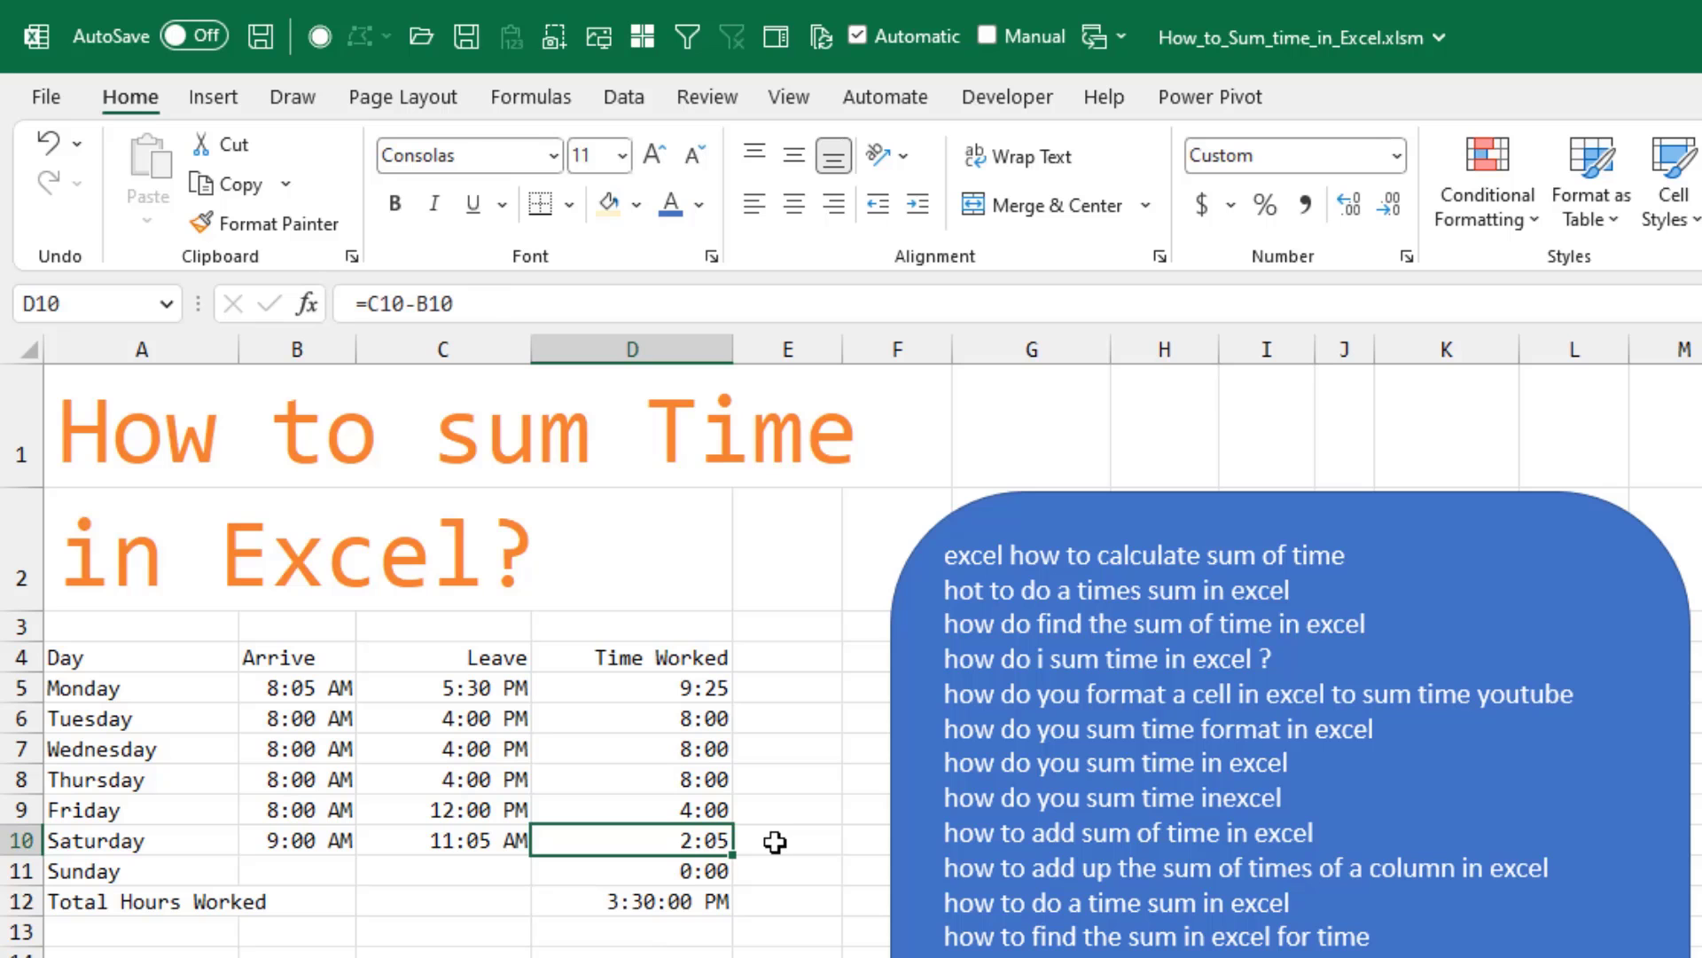
pyautogui.hotkey('ctrl', 'c')
pyautogui.click(665, 902)
pyautogui.click(148, 224)
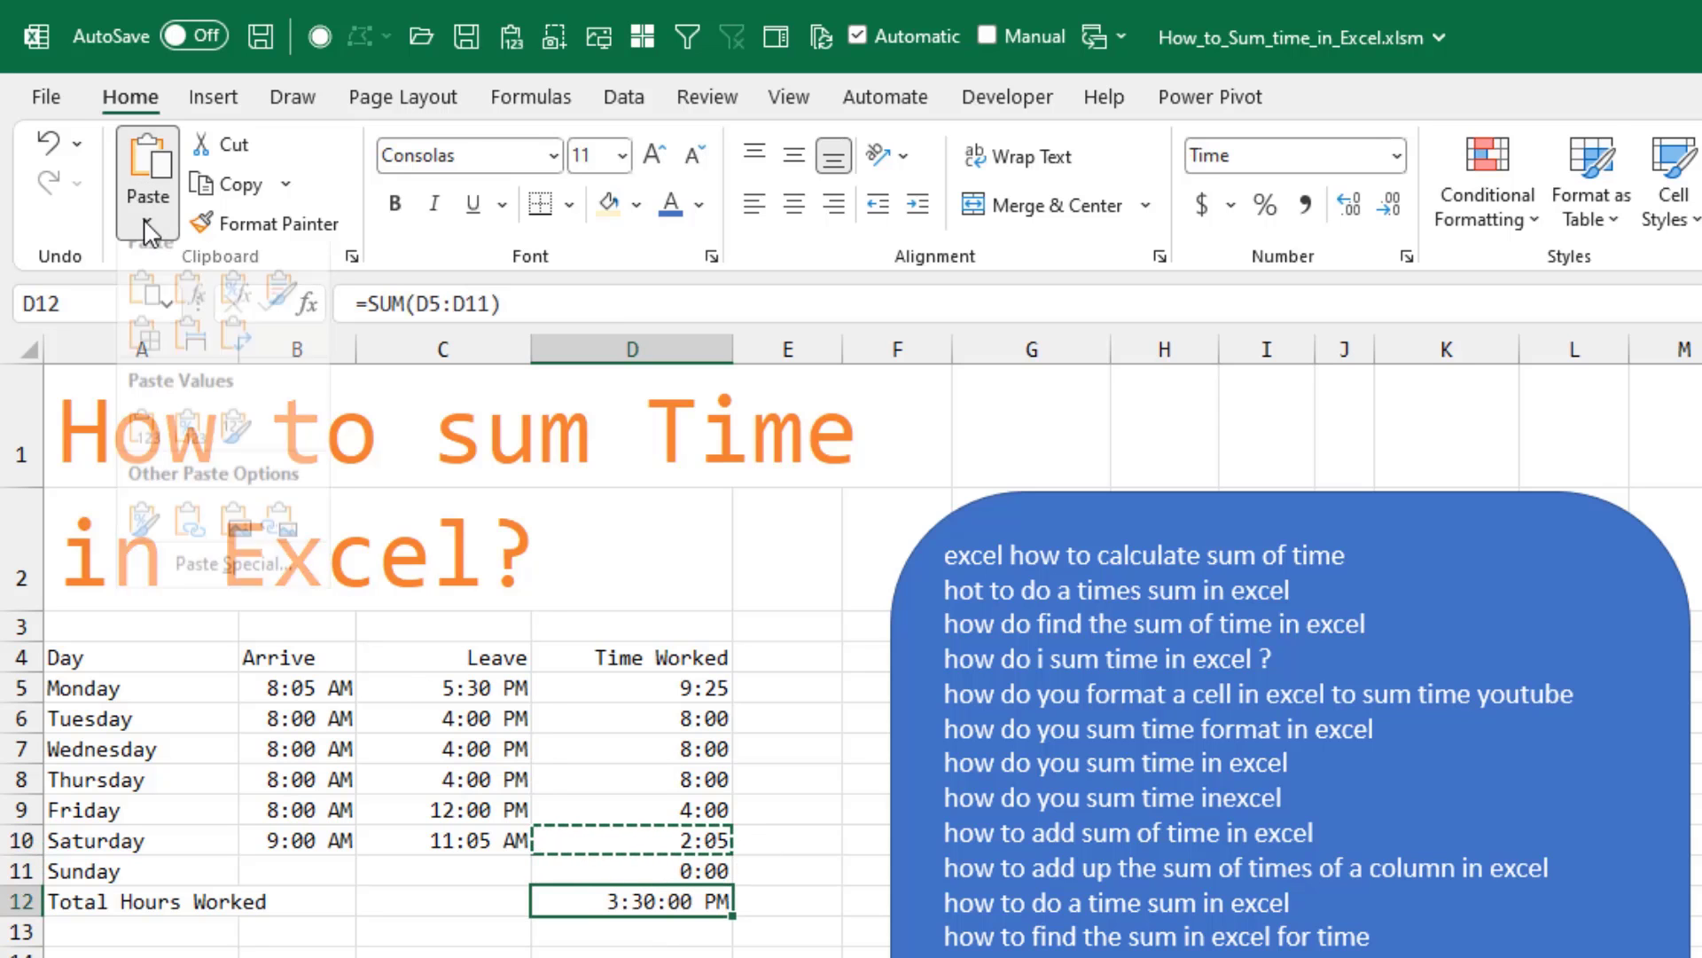
pyautogui.click(233, 563)
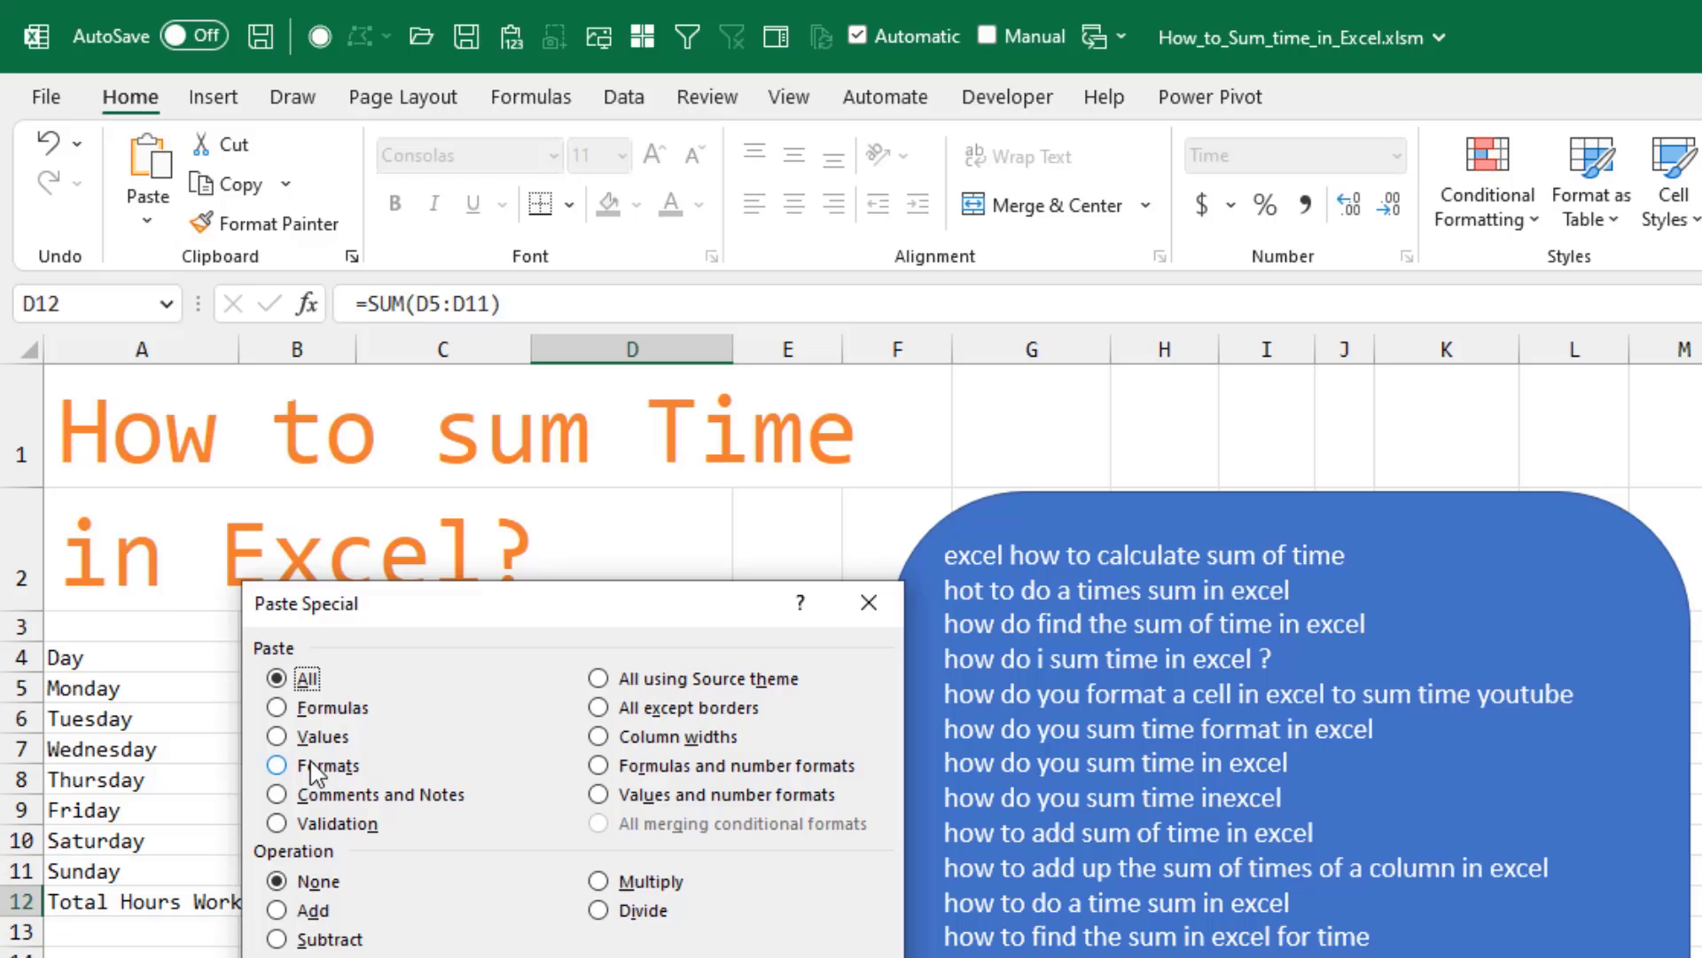
pyautogui.click(277, 766)
pyautogui.press('Return')
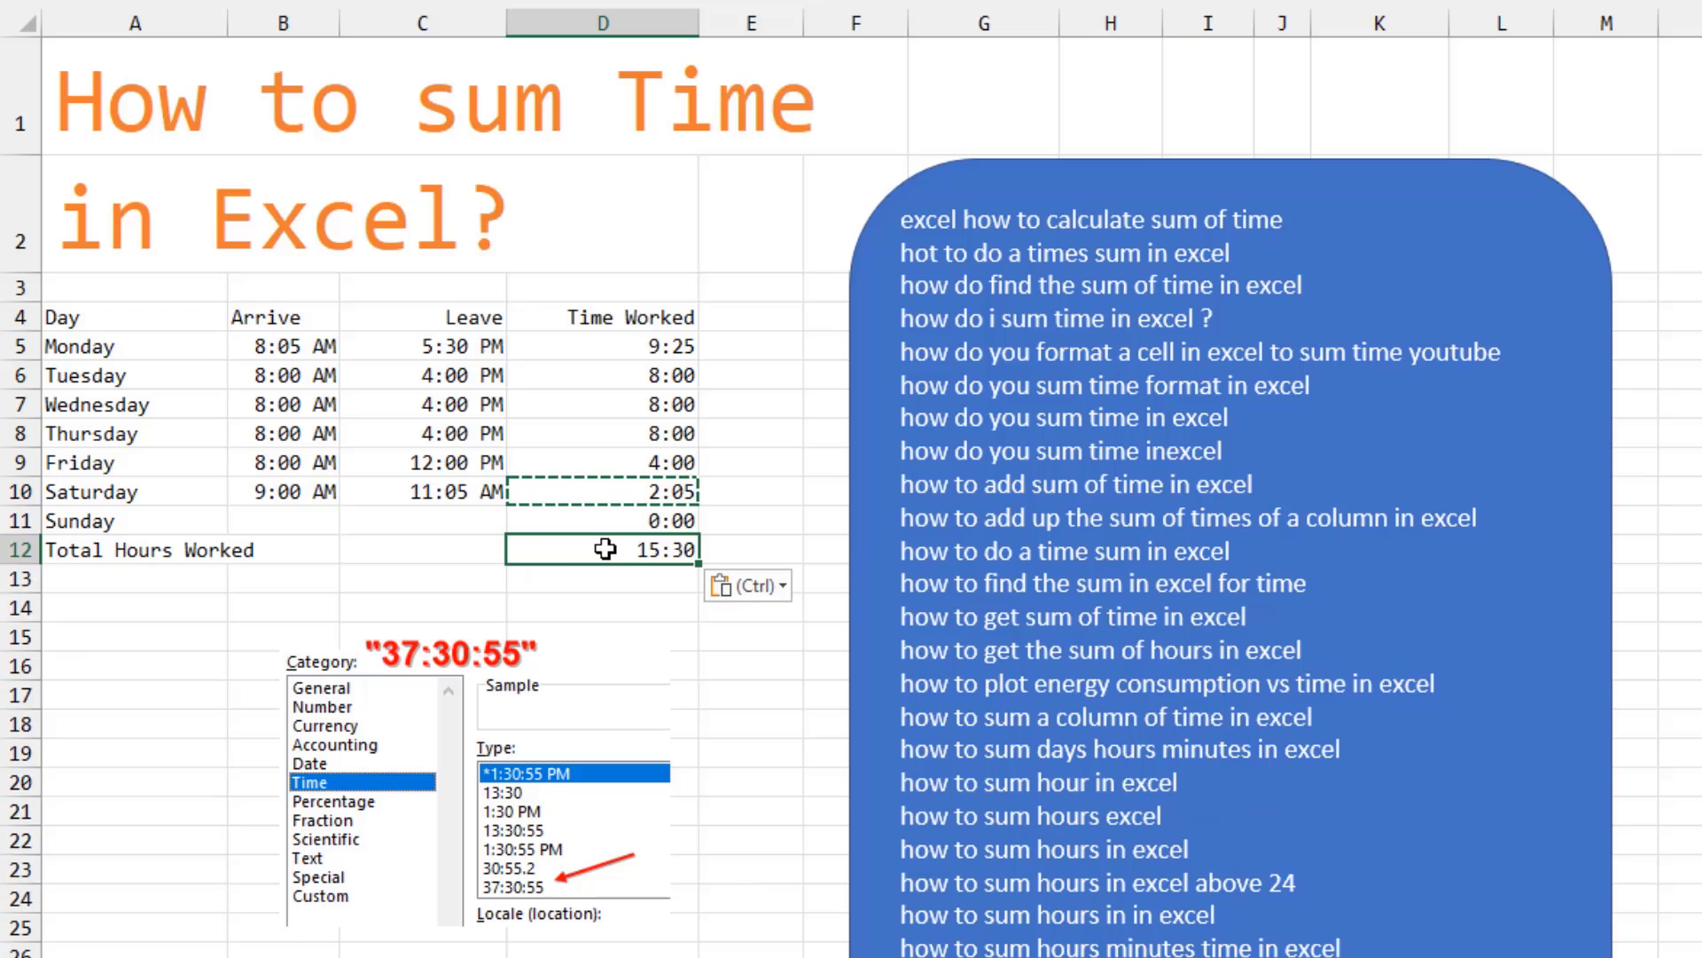
# Apply the 37:30:55 Time format to D12 so the total reads 39:30:00
pyautogui.hotkey('ctrl', '1')
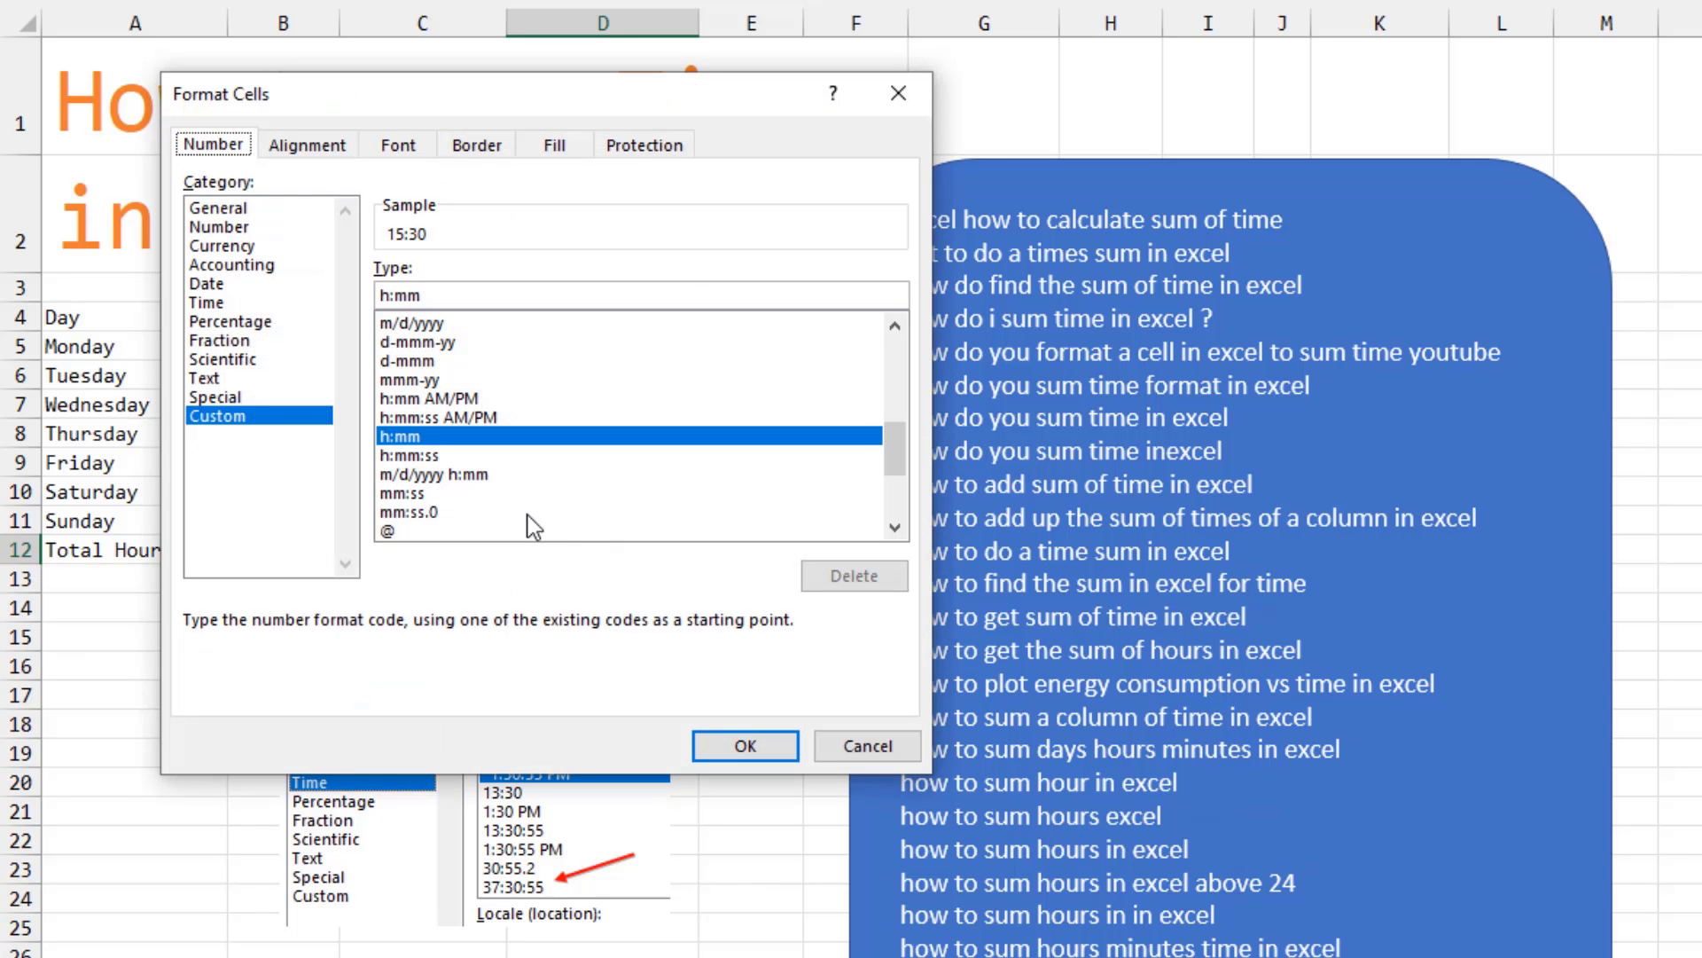
pyautogui.click(206, 303)
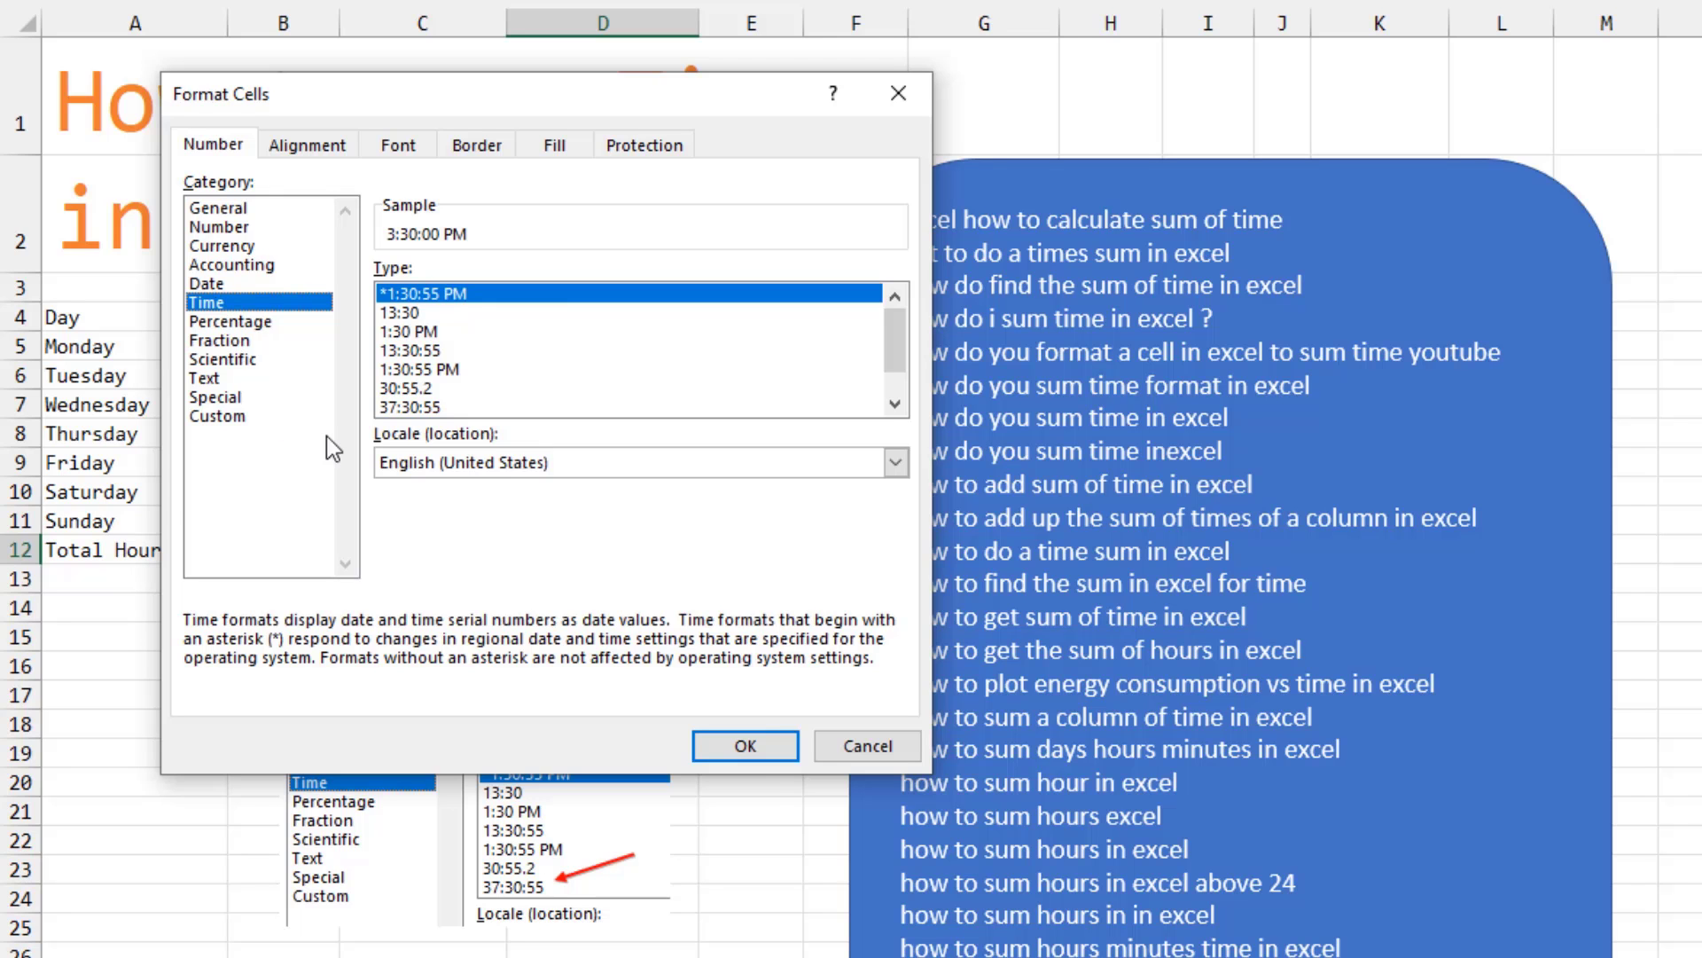
pyautogui.click(421, 408)
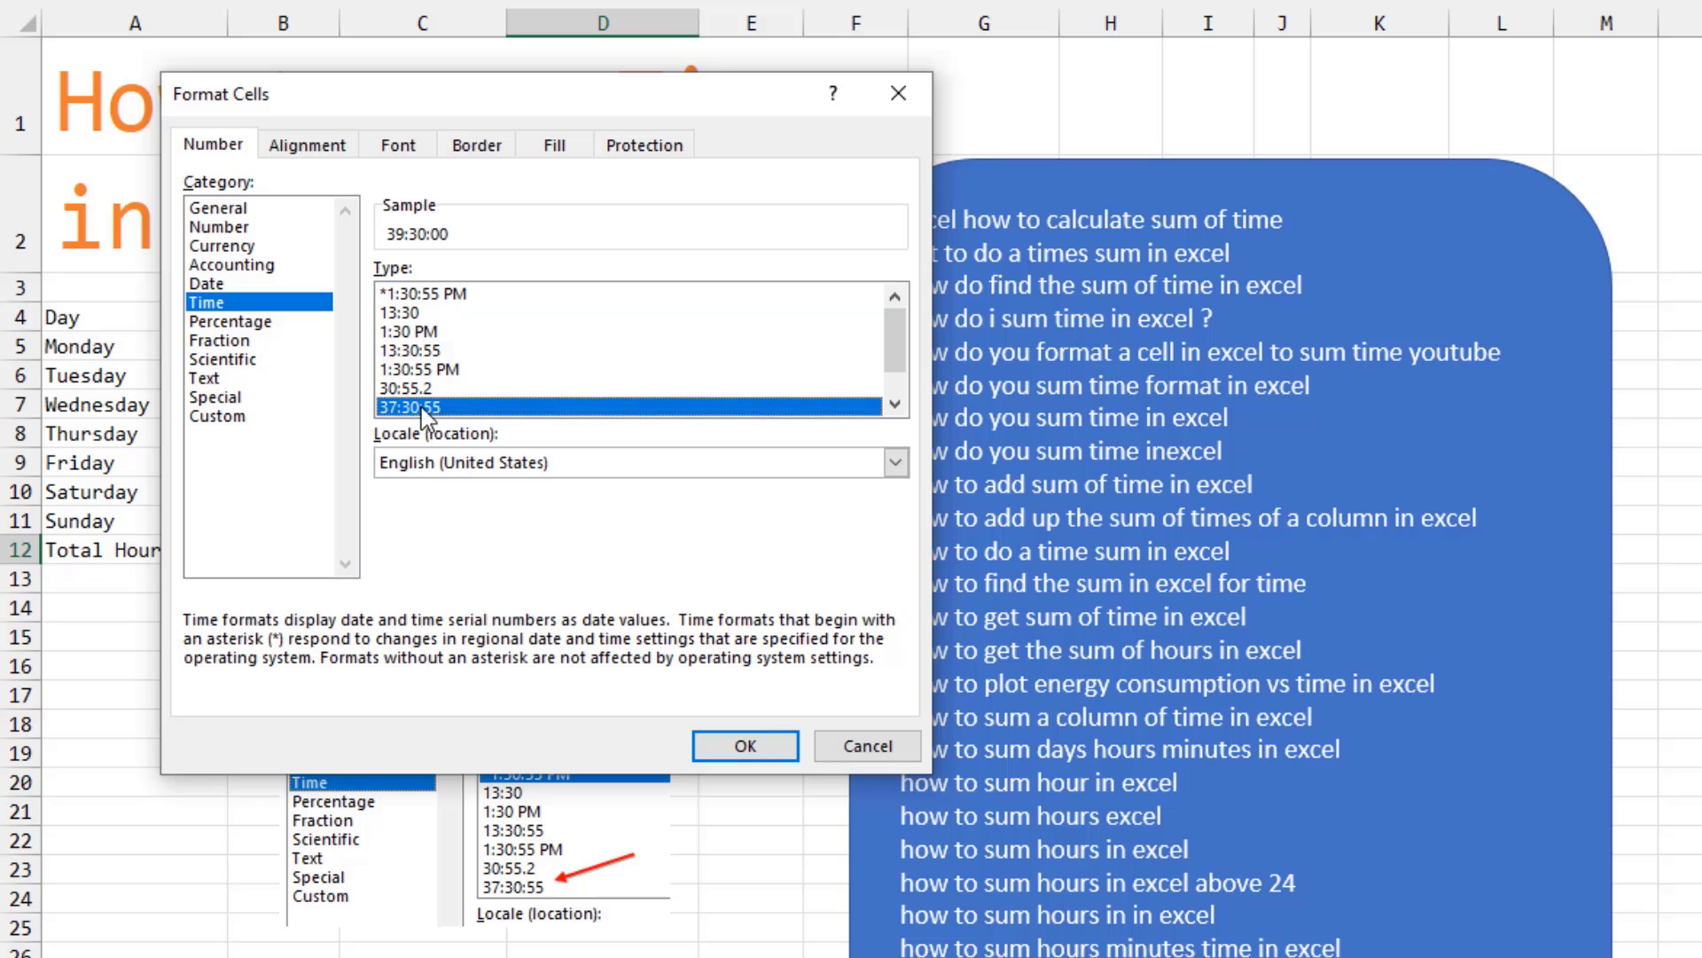
pyautogui.click(746, 745)
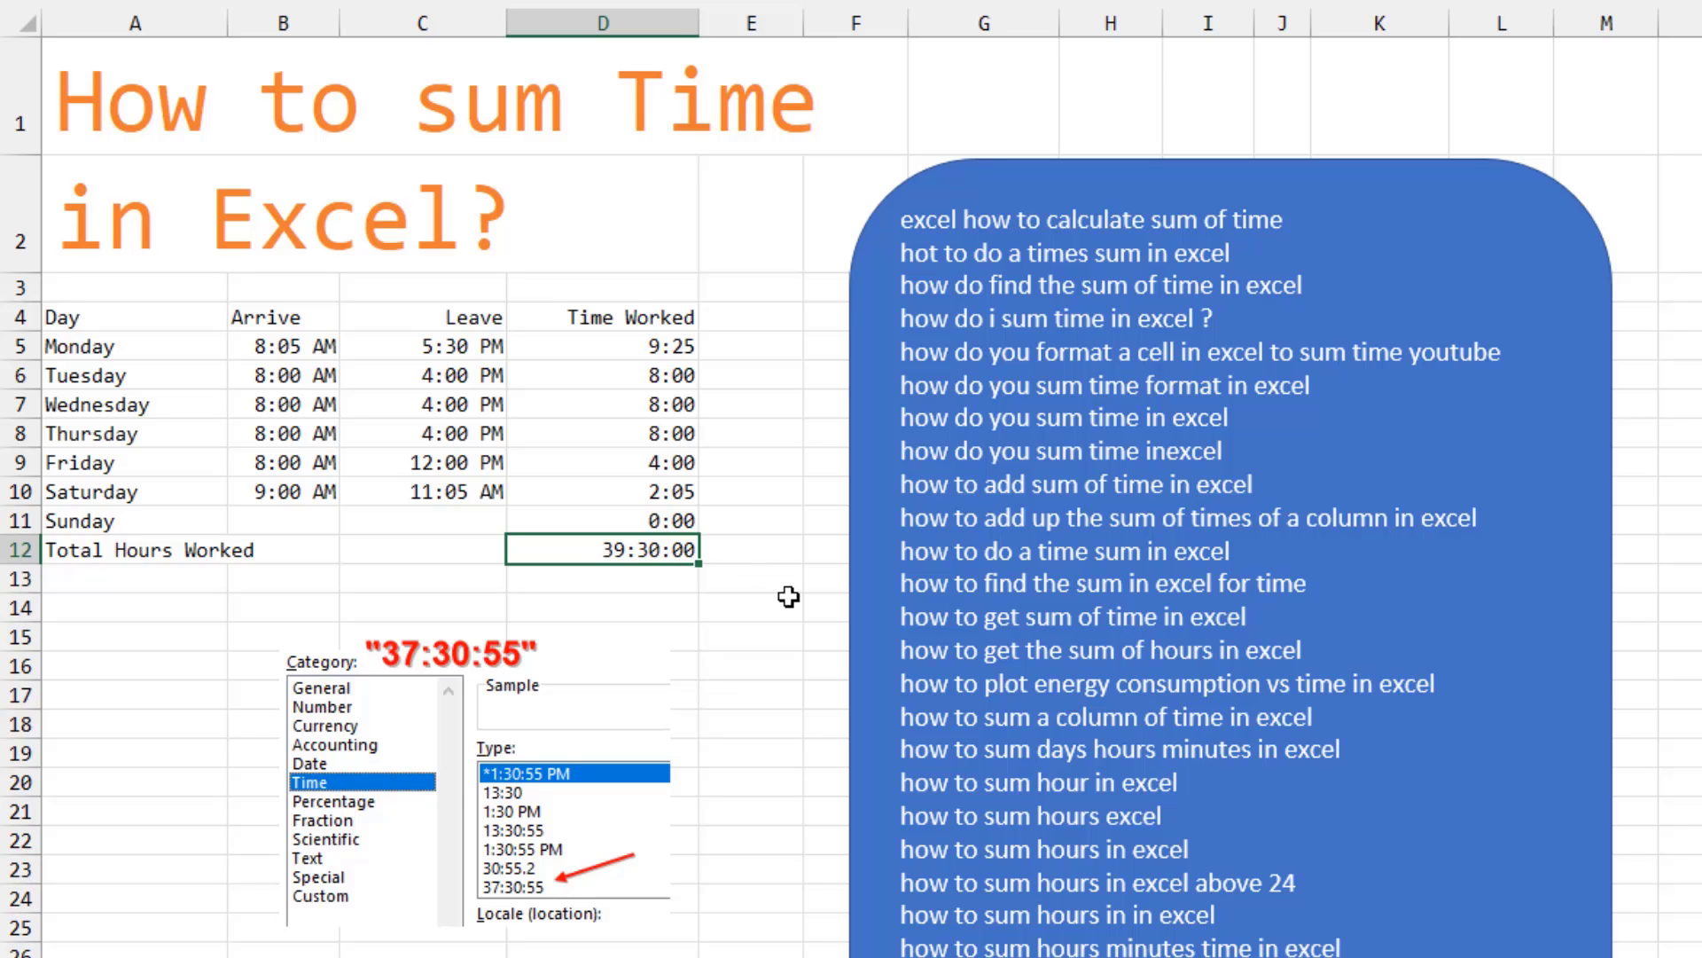
# Change D12's custom format code from [h]:mm:ss;@ to [h]:mm;@, showing 39:30
pyautogui.hotkey('ctrl', '1')
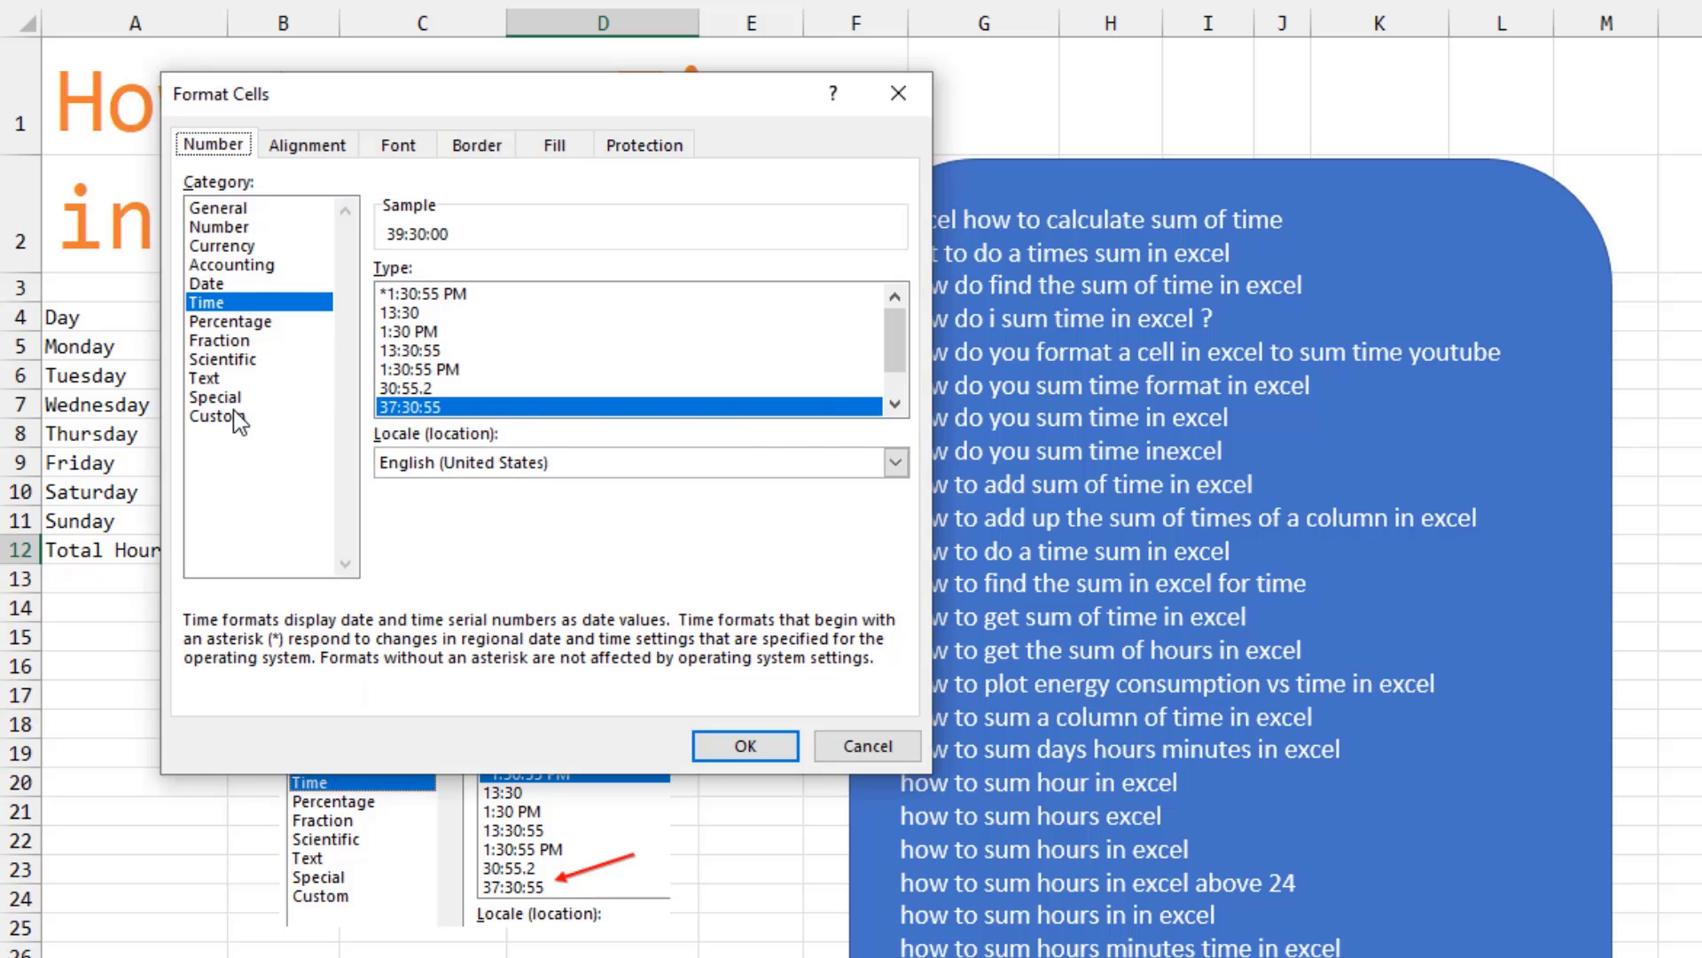
pyautogui.click(234, 415)
pyautogui.click(437, 297)
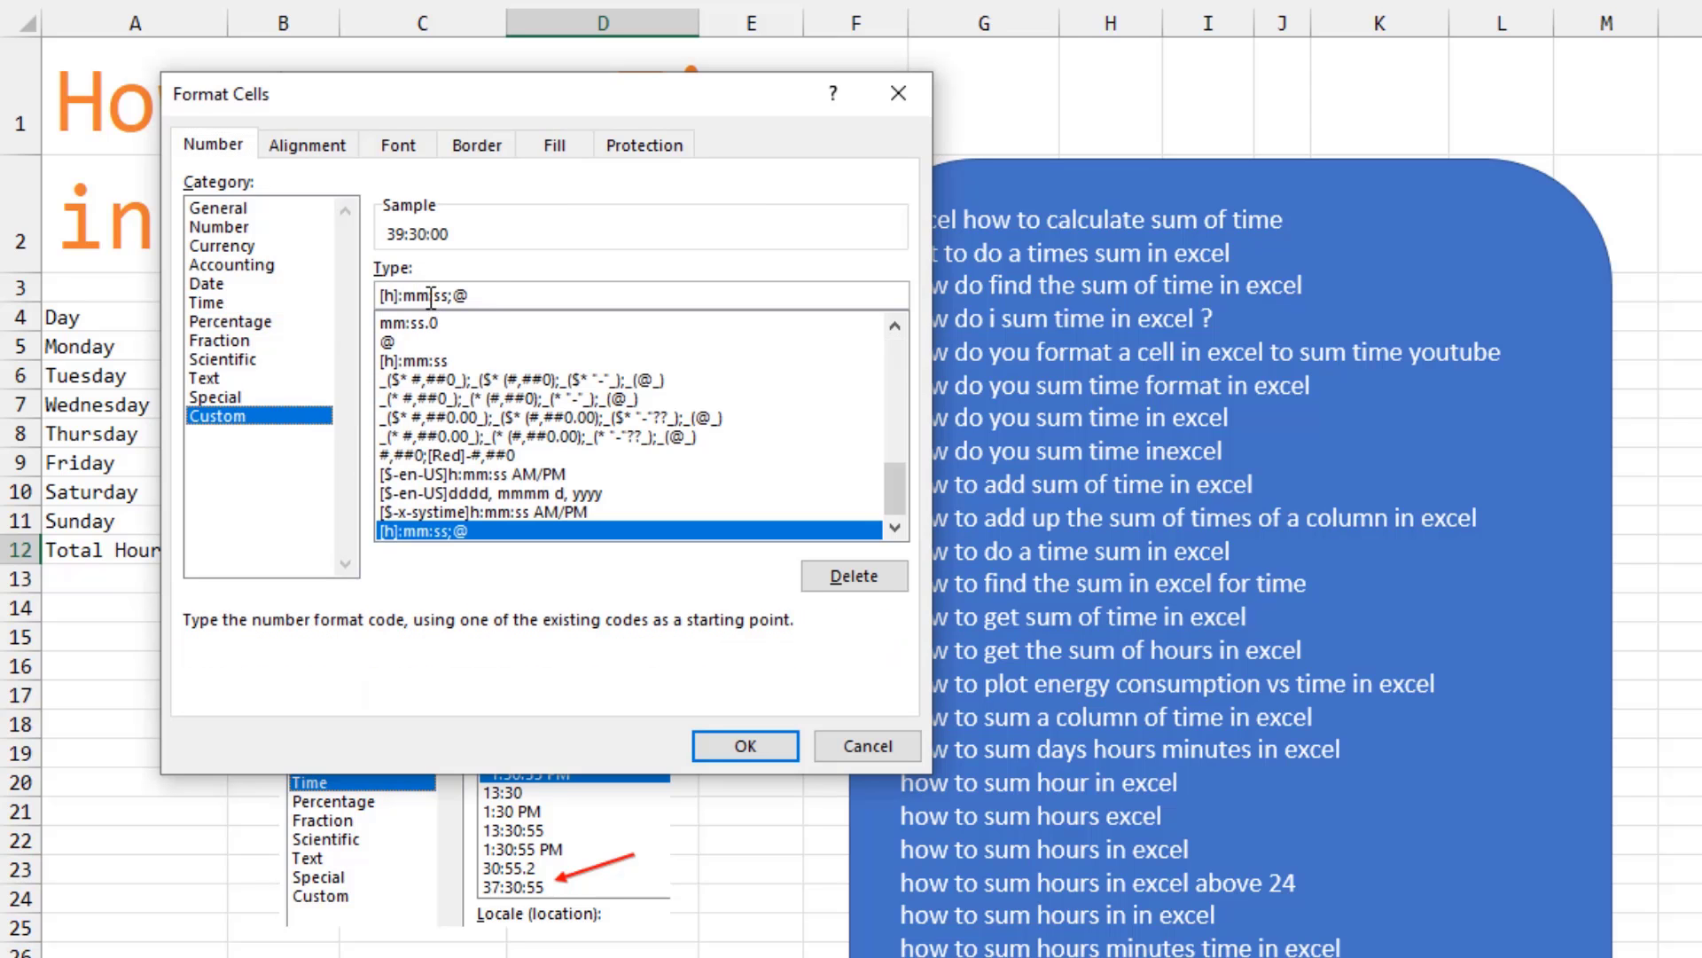
pyautogui.press('Delete')
pyautogui.press('Delete')
pyautogui.press('Delete')
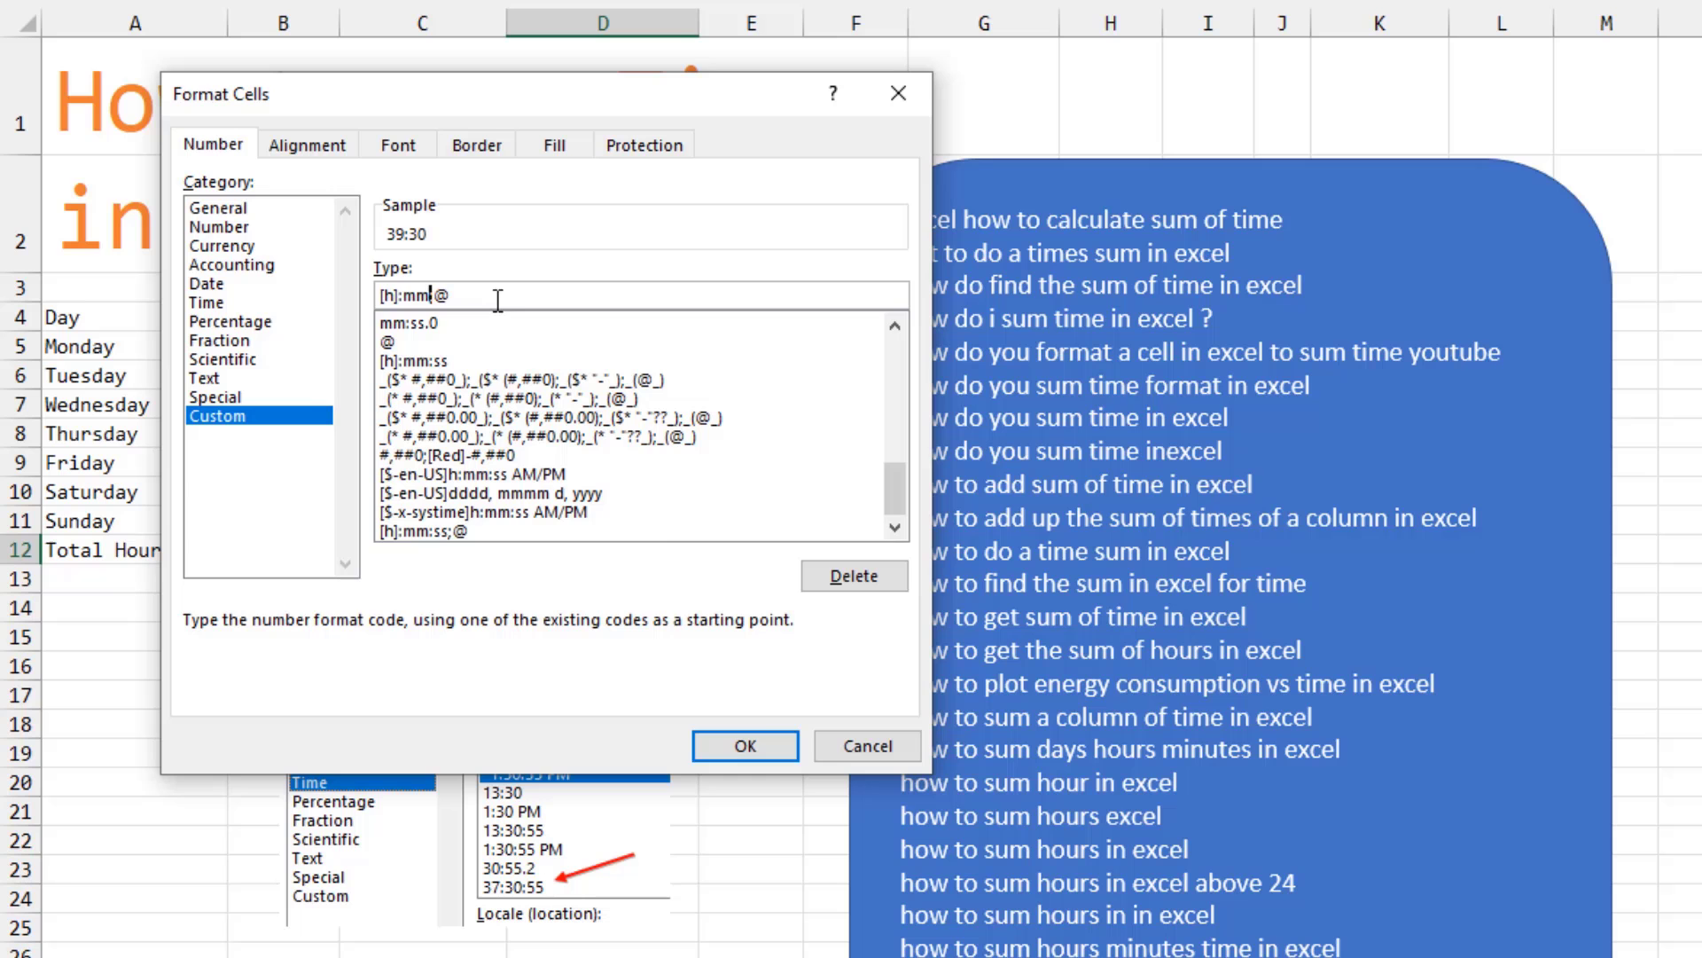
pyautogui.click(745, 745)
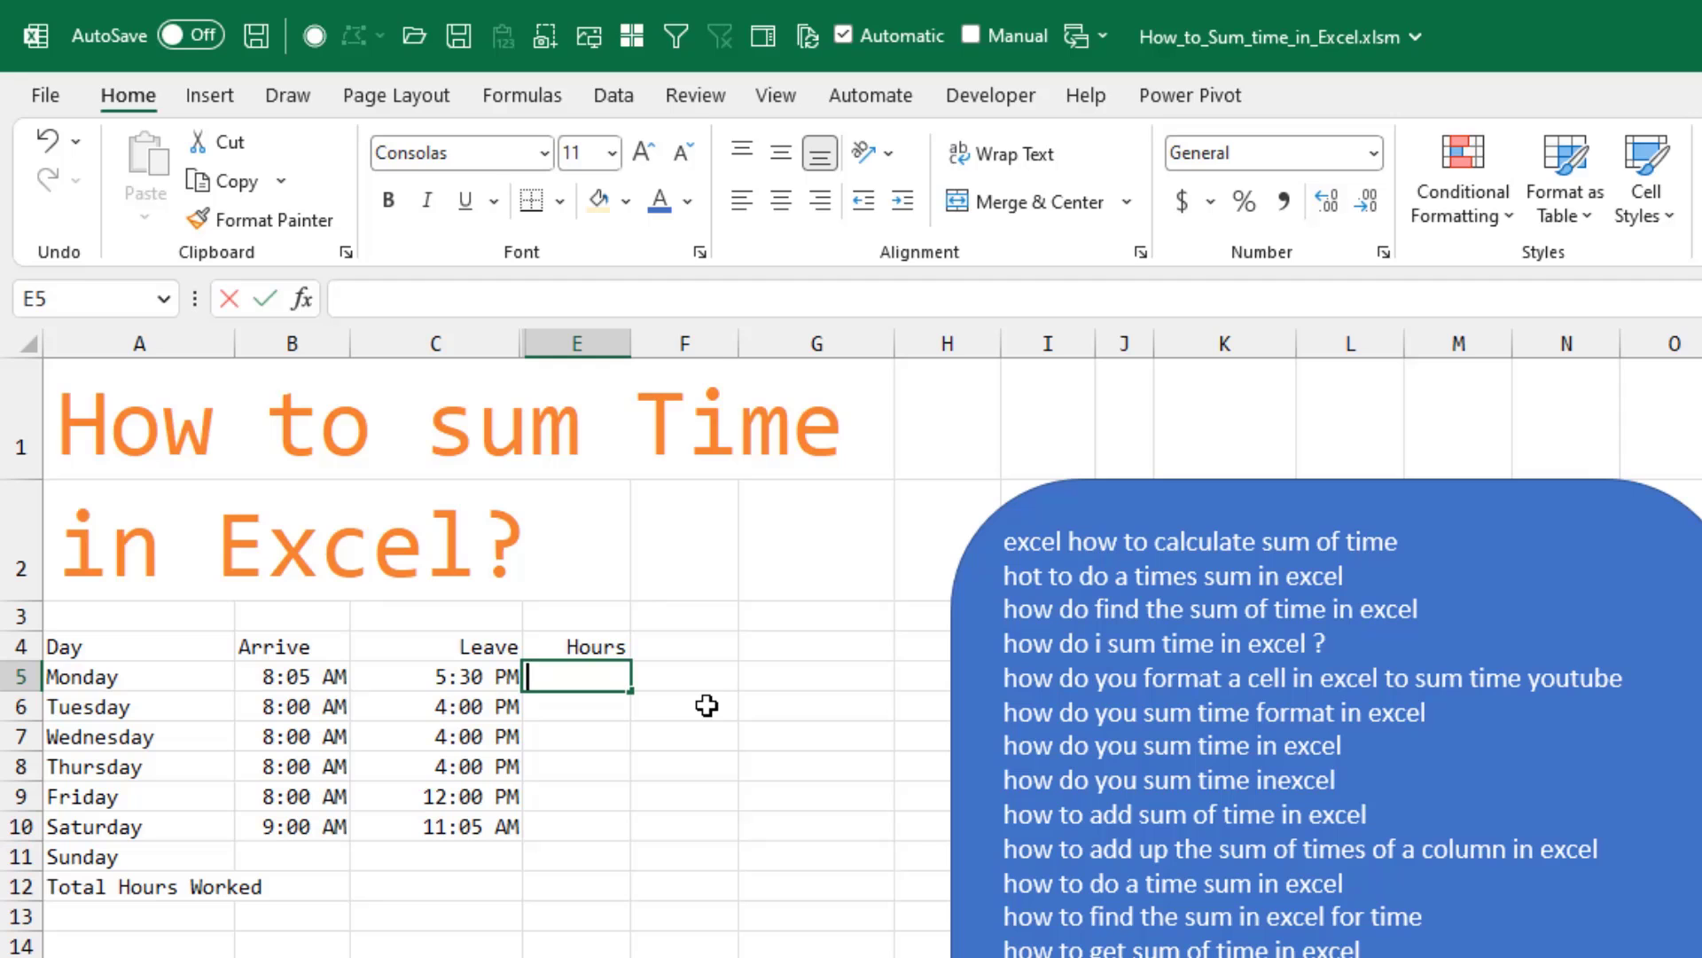
pyautogui.write('=24*')
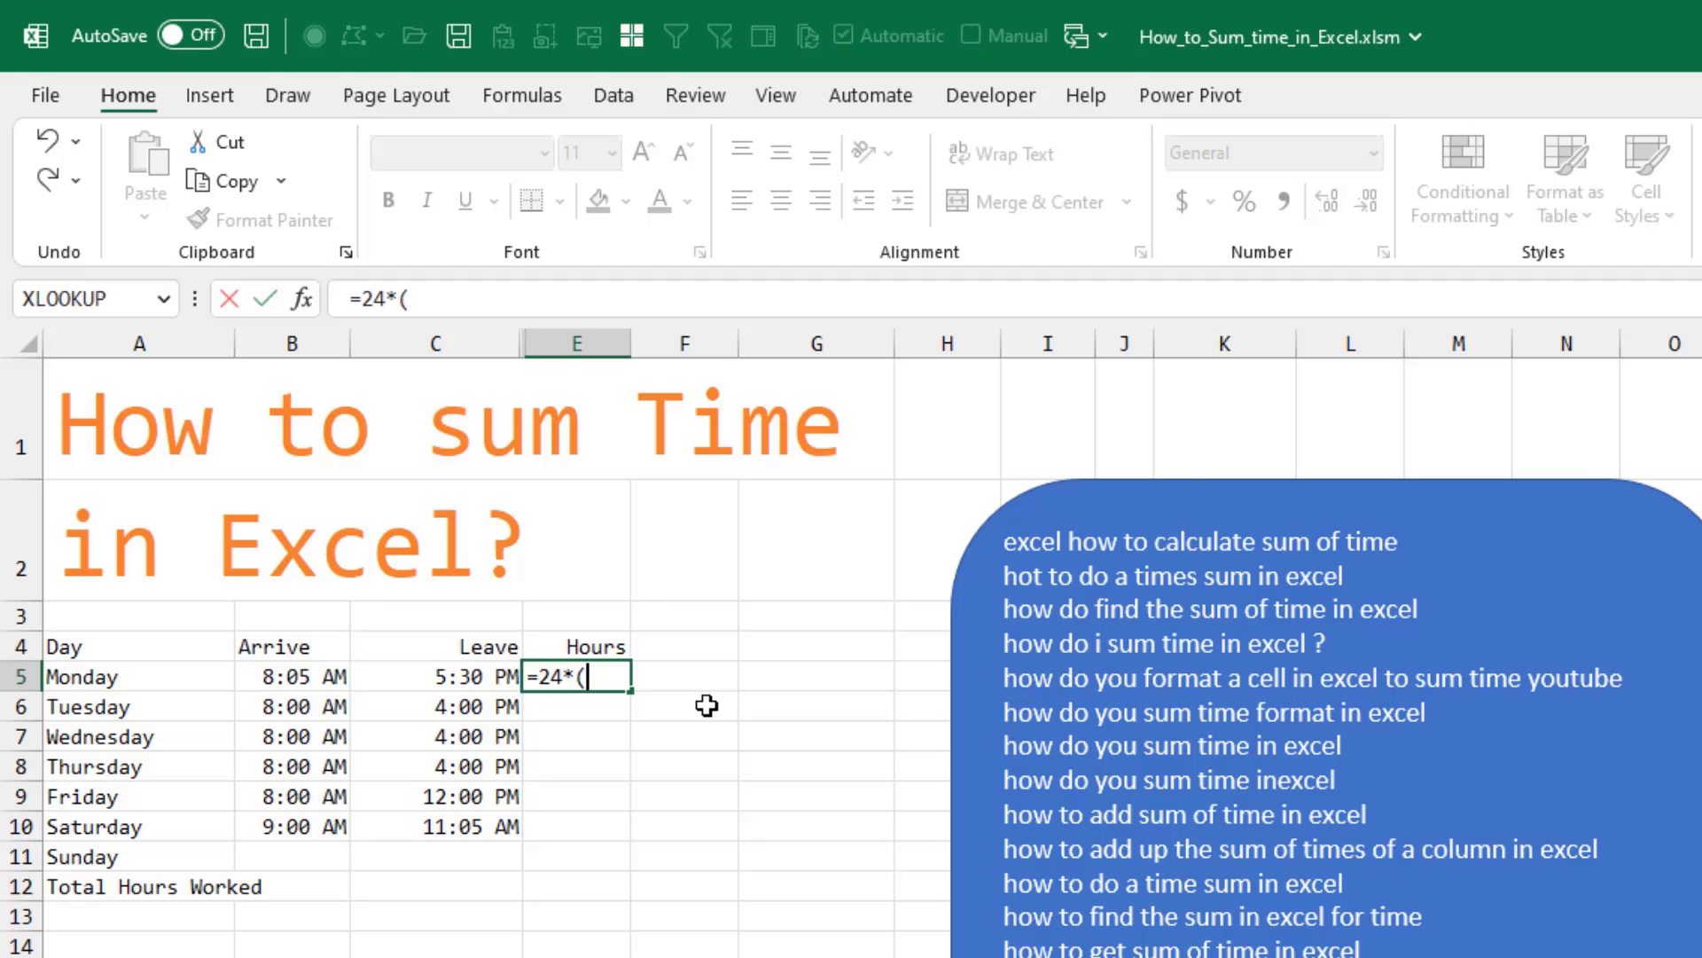
pyautogui.write('(C5-C5')
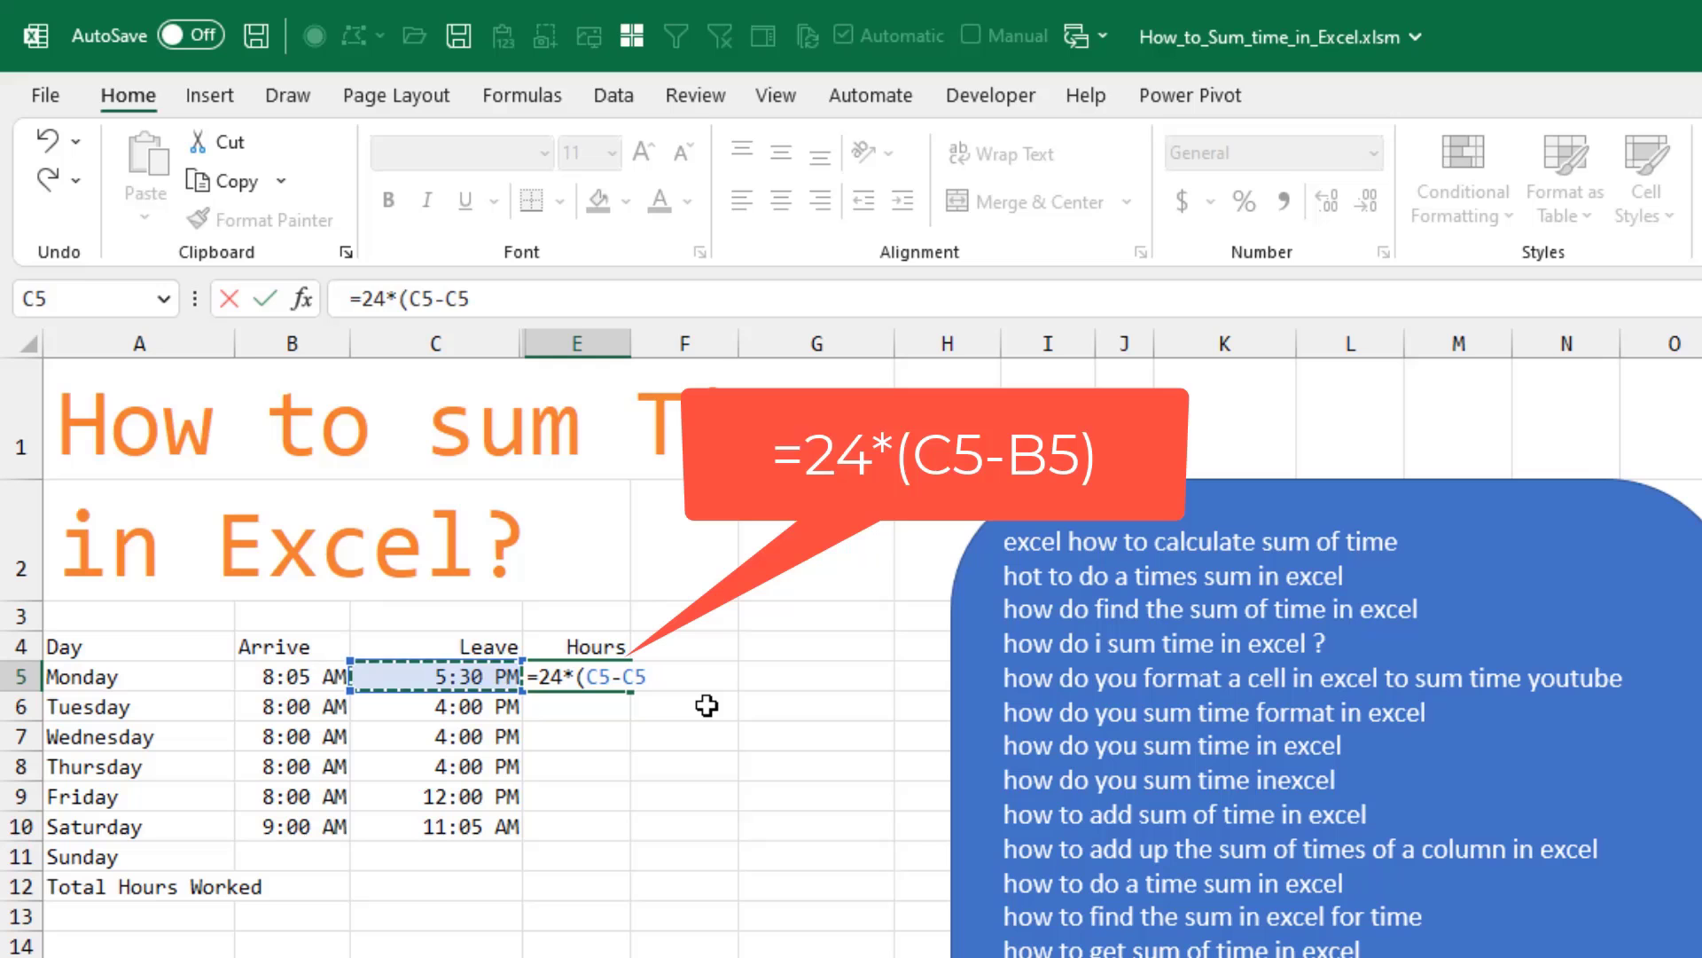
pyautogui.press('BackSpace')
pyautogui.press('BackSpace')
pyautogui.write('B5)')
# Enter =24*(C5-B5) in E5, format it as Number (9.42), and fill down to E11
pyautogui.press('Return')
pyautogui.press('Up')
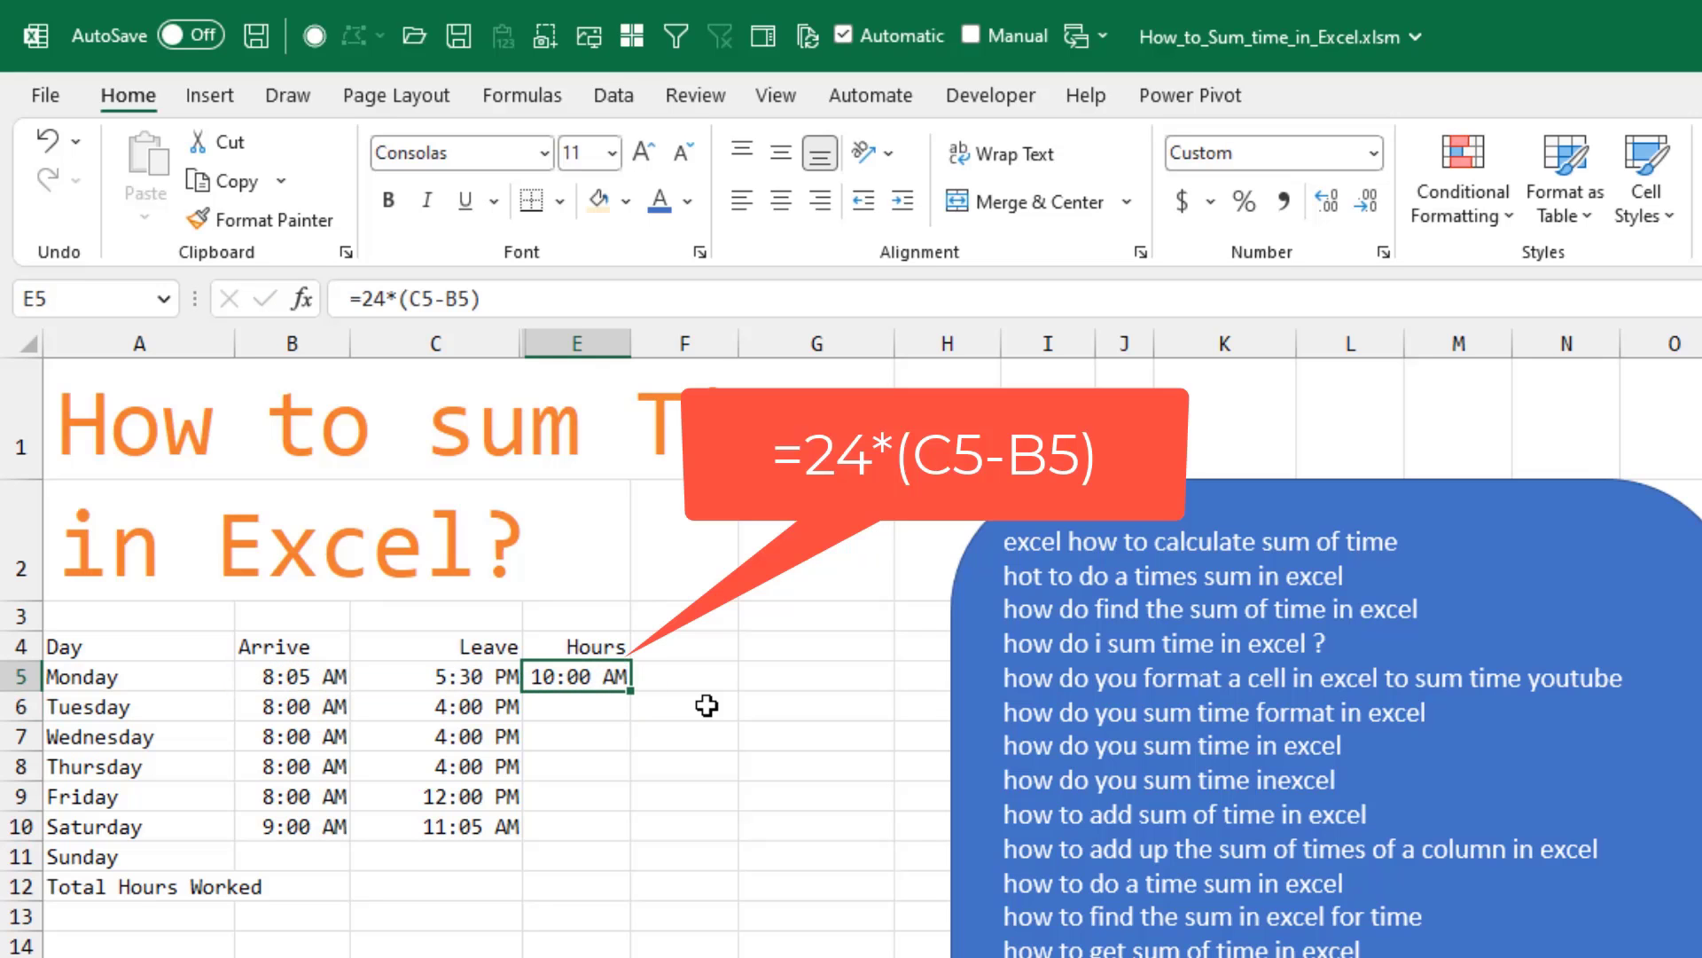
pyautogui.click(1376, 156)
pyautogui.click(1277, 272)
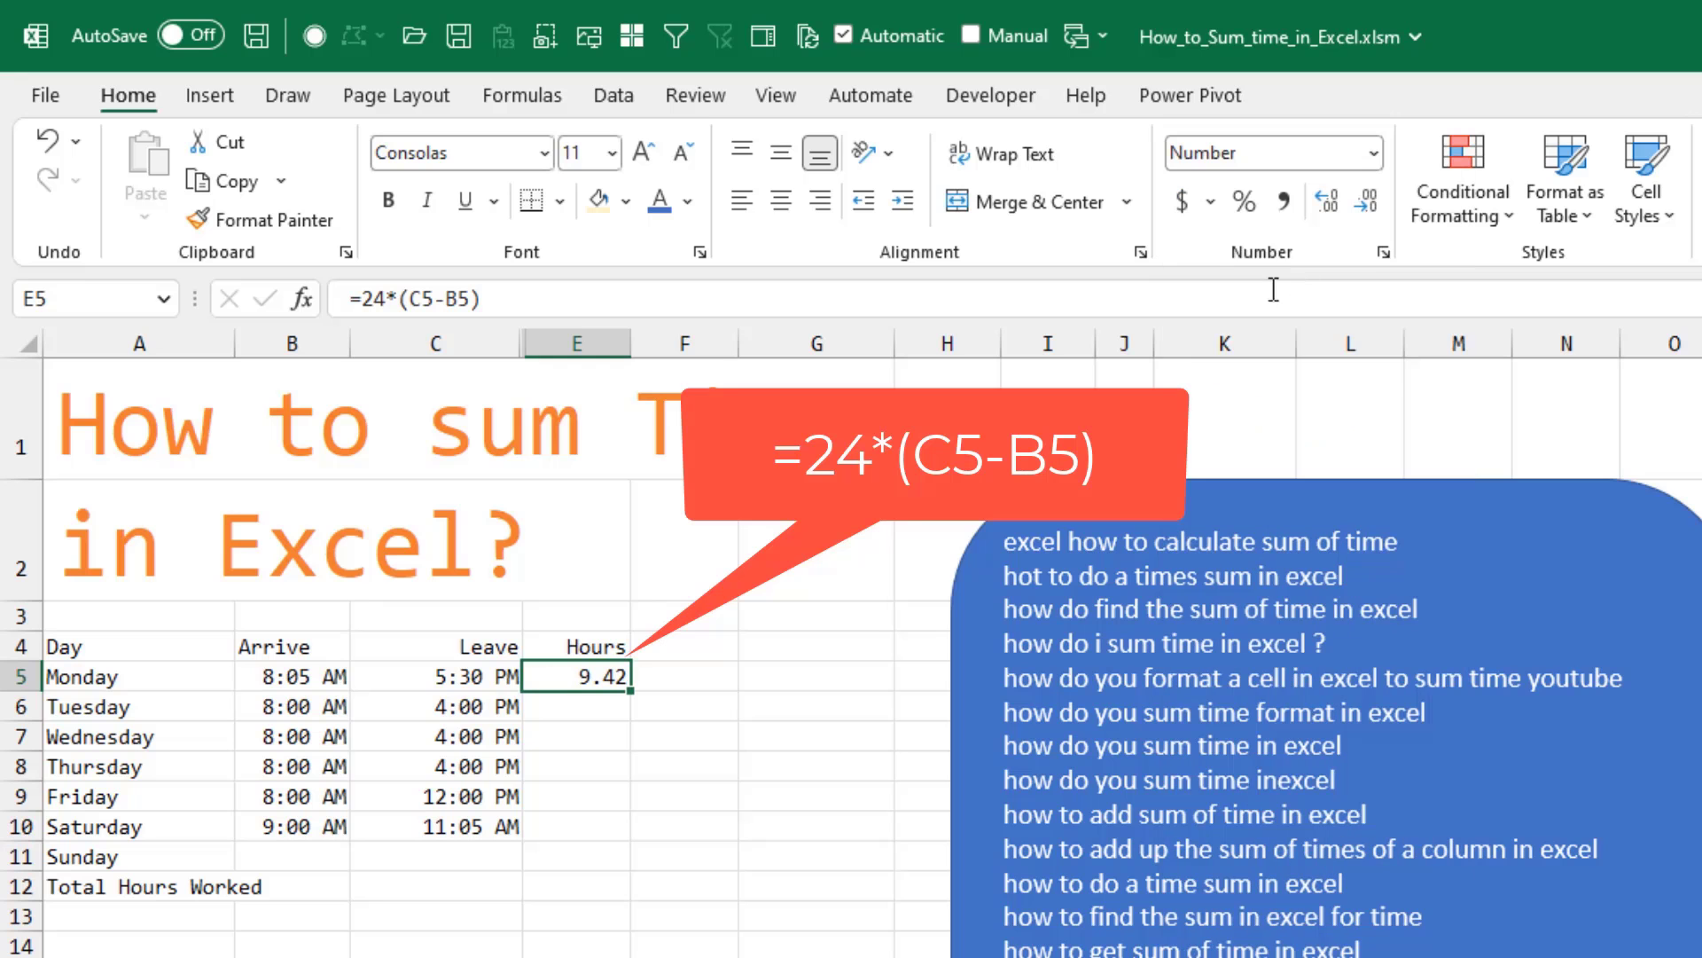
pyautogui.moveTo(630, 691); pyautogui.dragTo(616, 867)
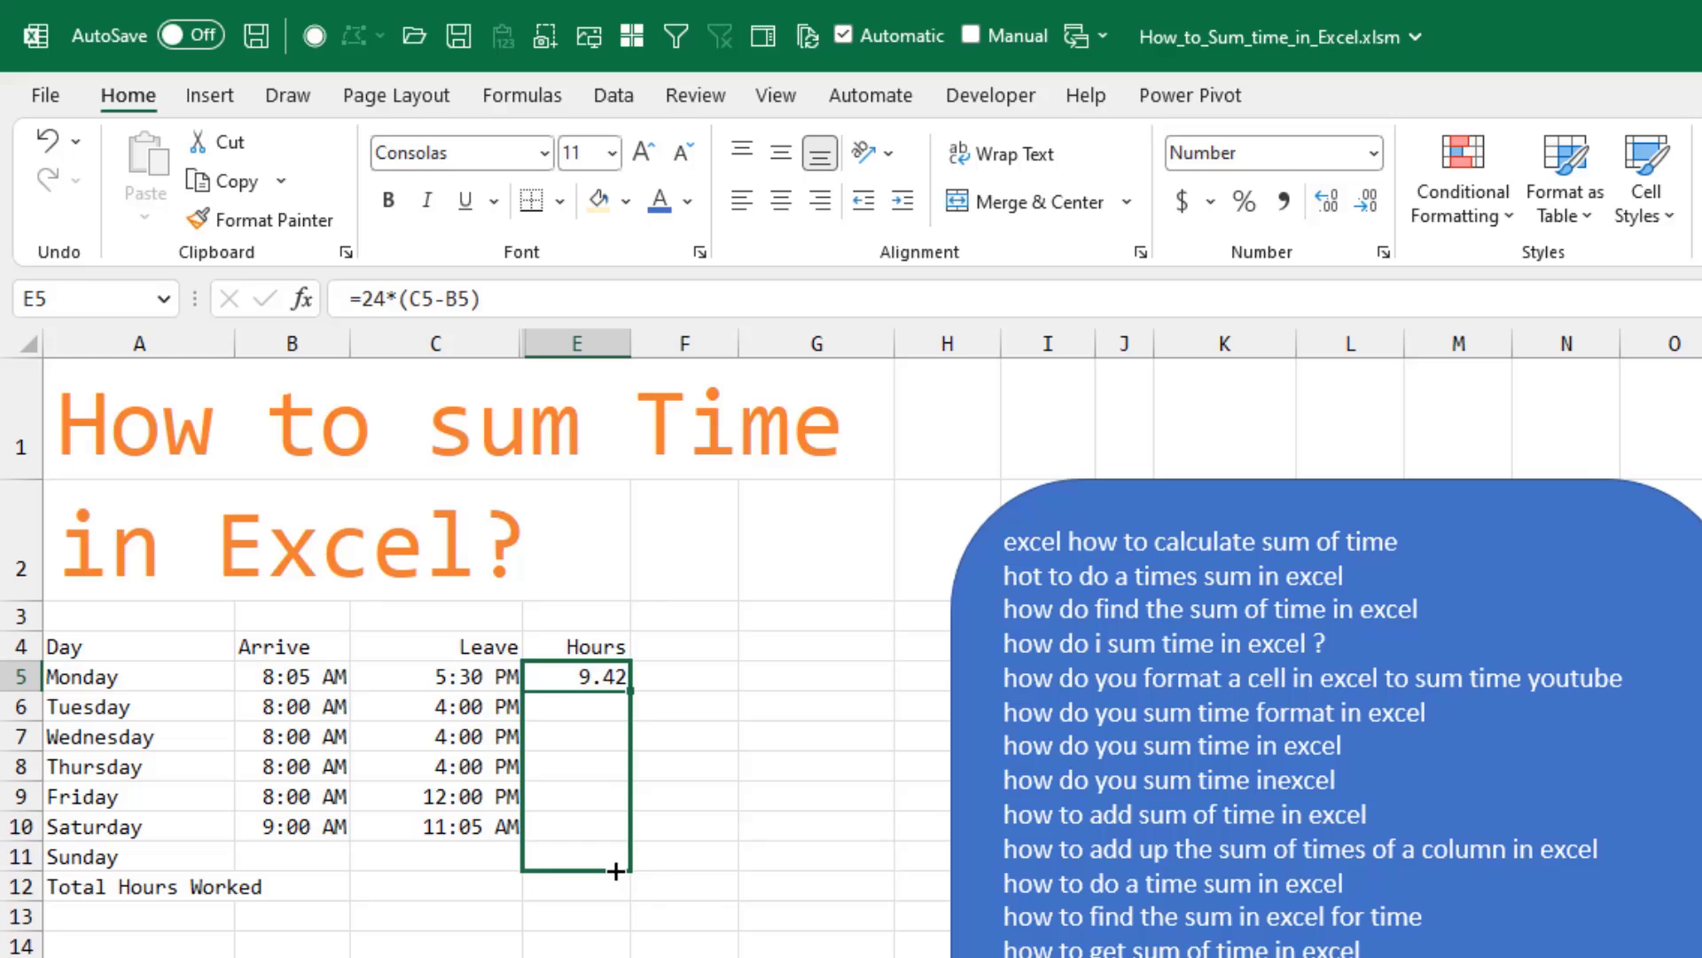
# Put =SUM(E5:E11) in E12 with AutoSum, totalling 39.50 hours
pyautogui.click(586, 889)
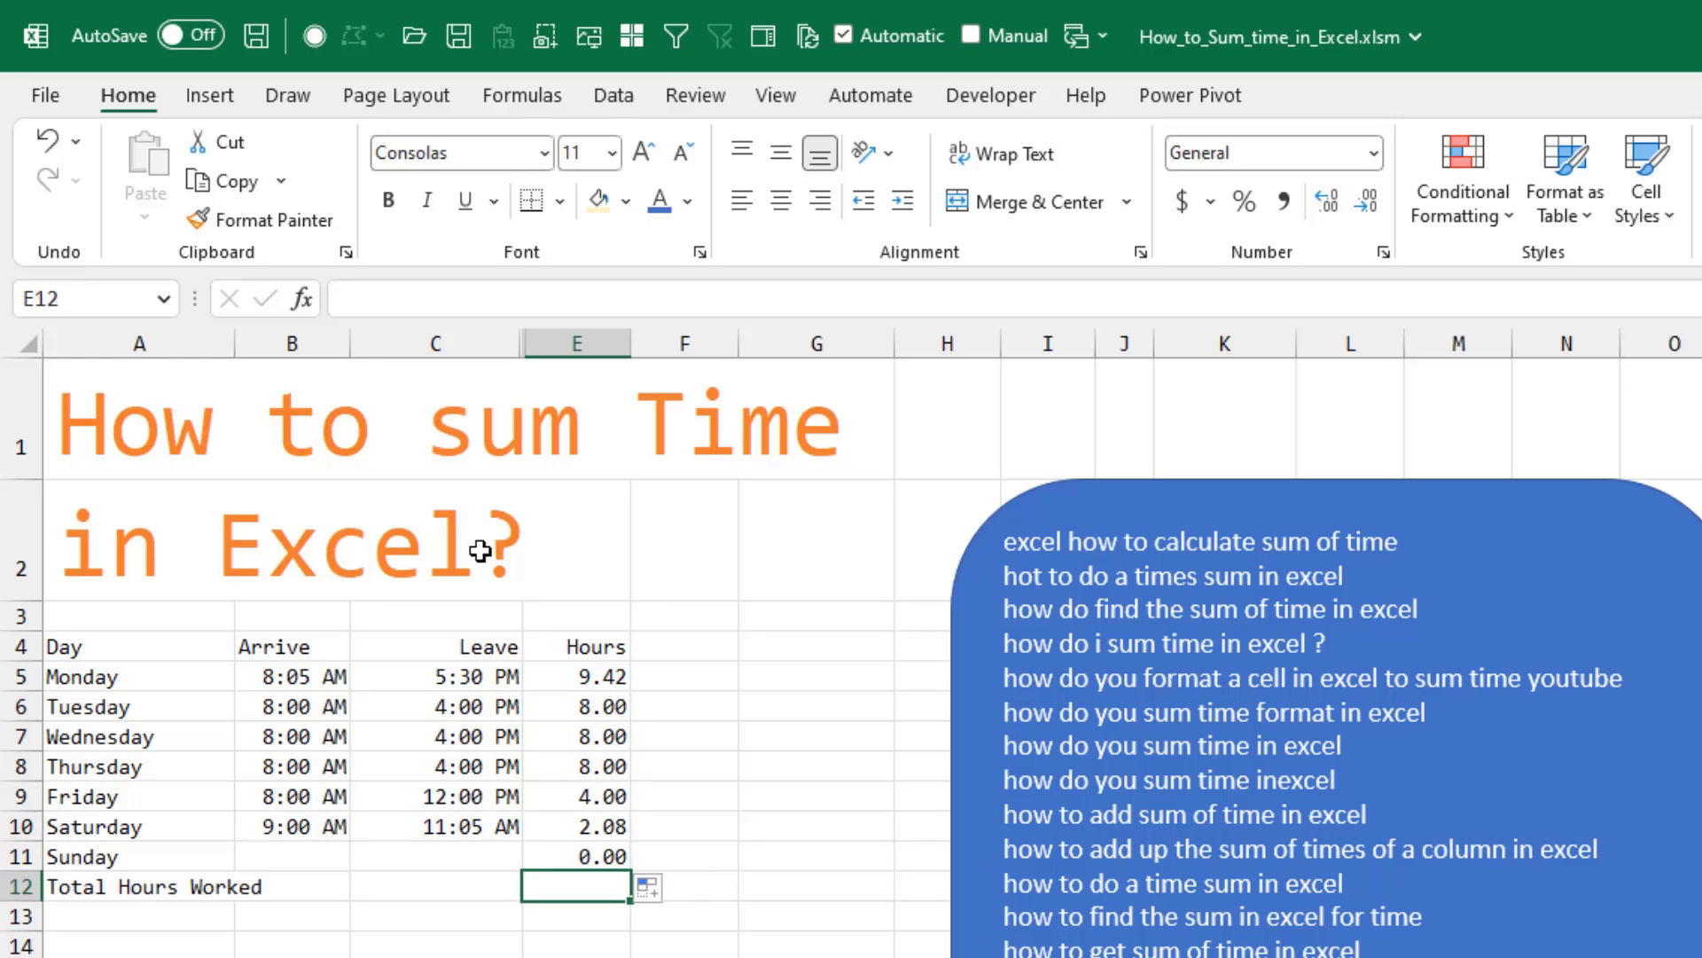
pyautogui.click(523, 95)
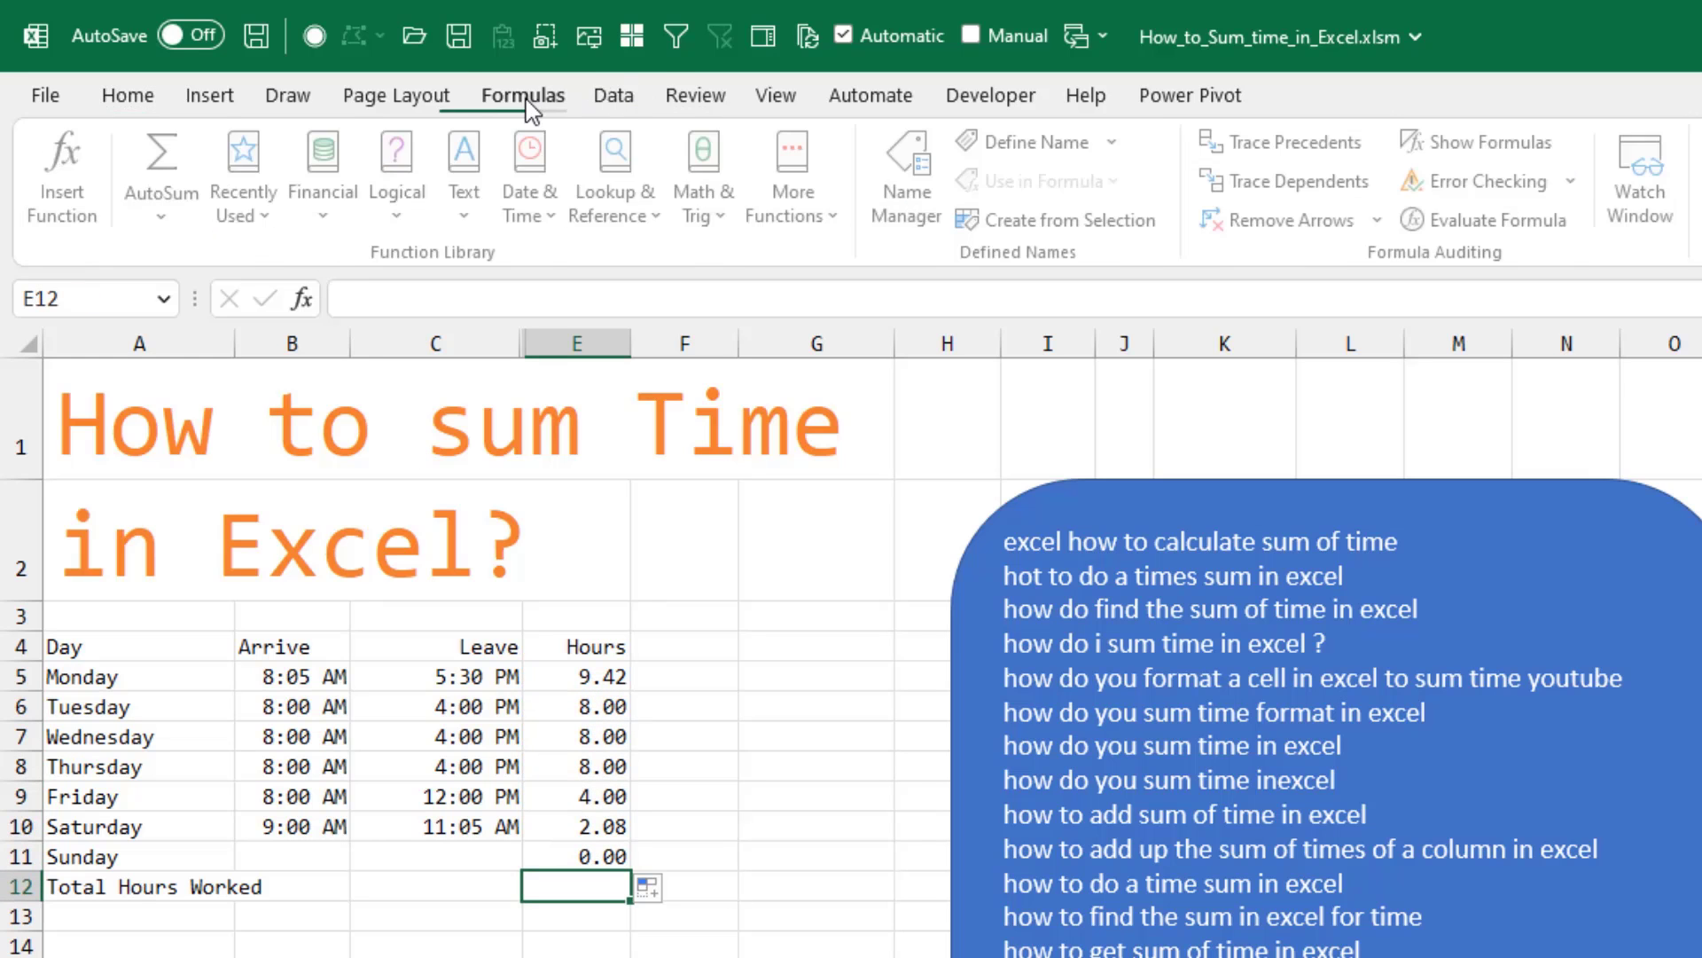
pyautogui.click(165, 170)
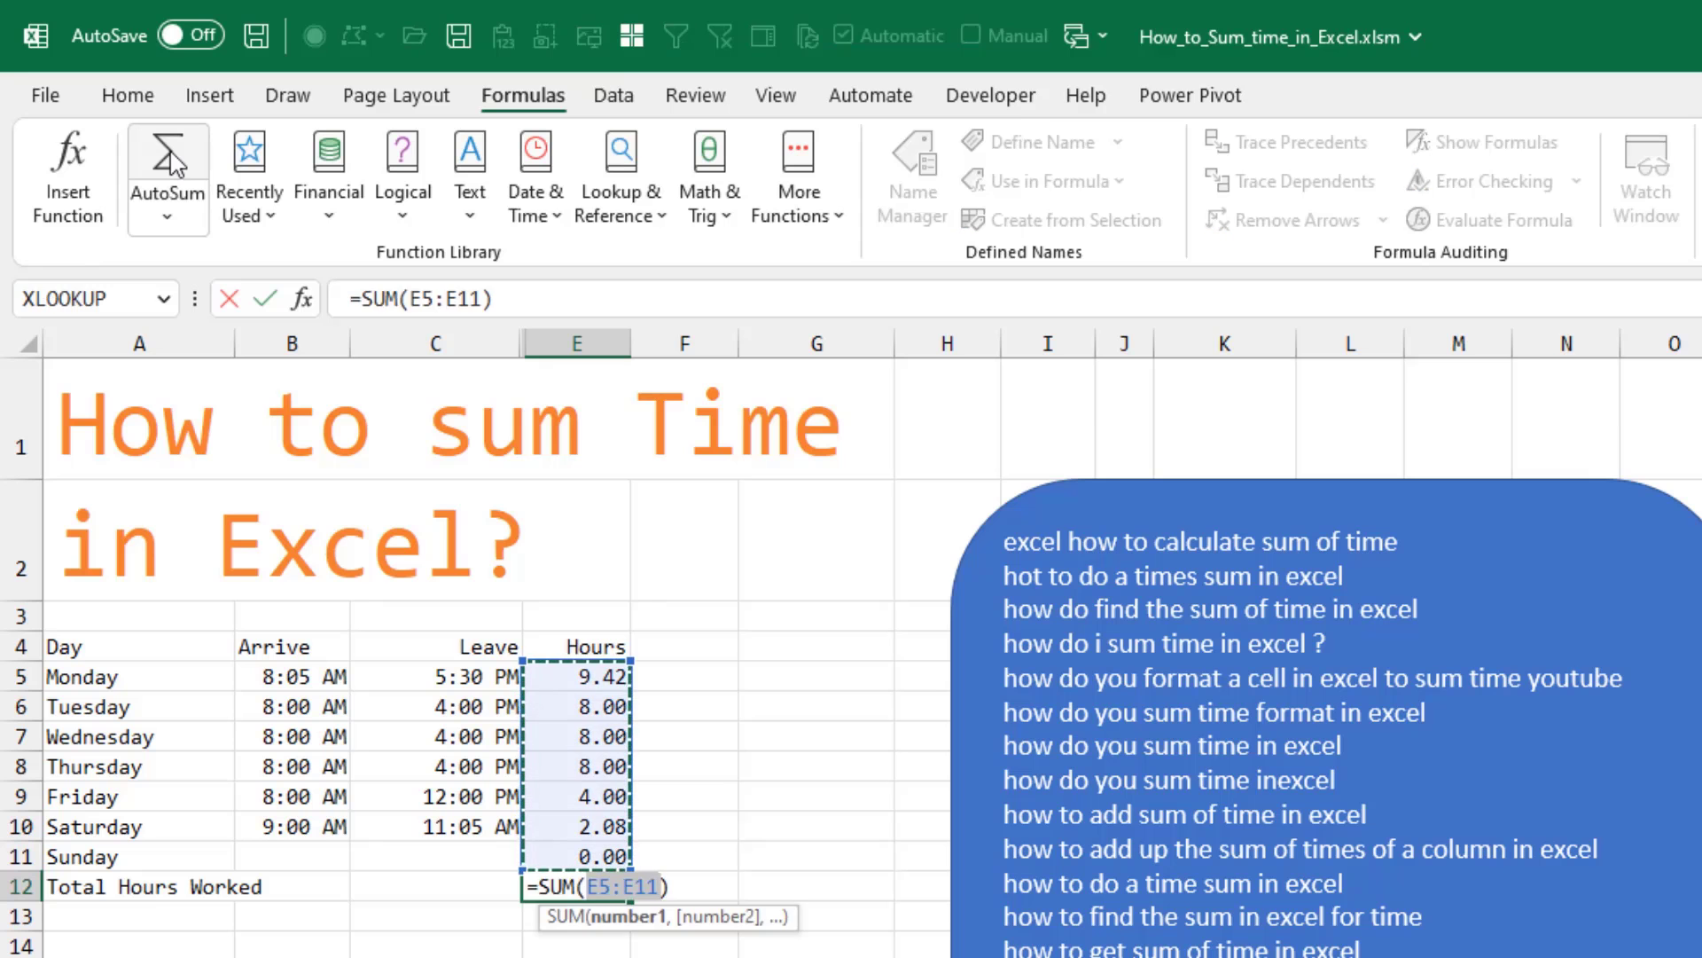
pyautogui.press('Return')
pyautogui.press('Up')
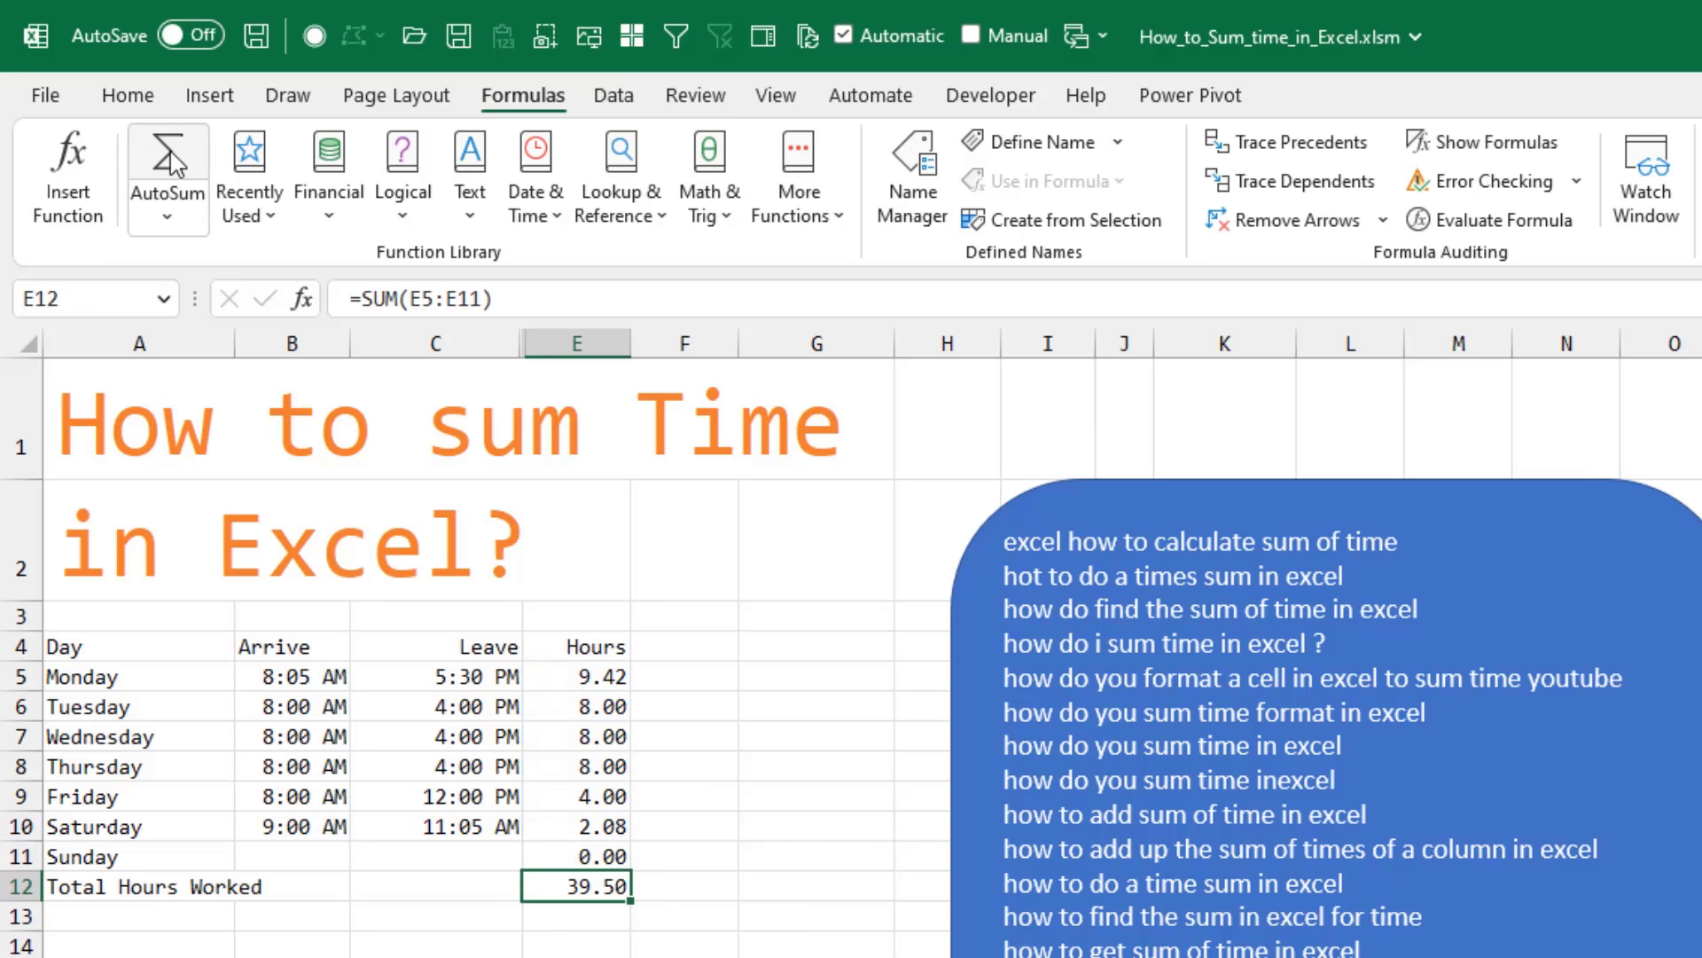